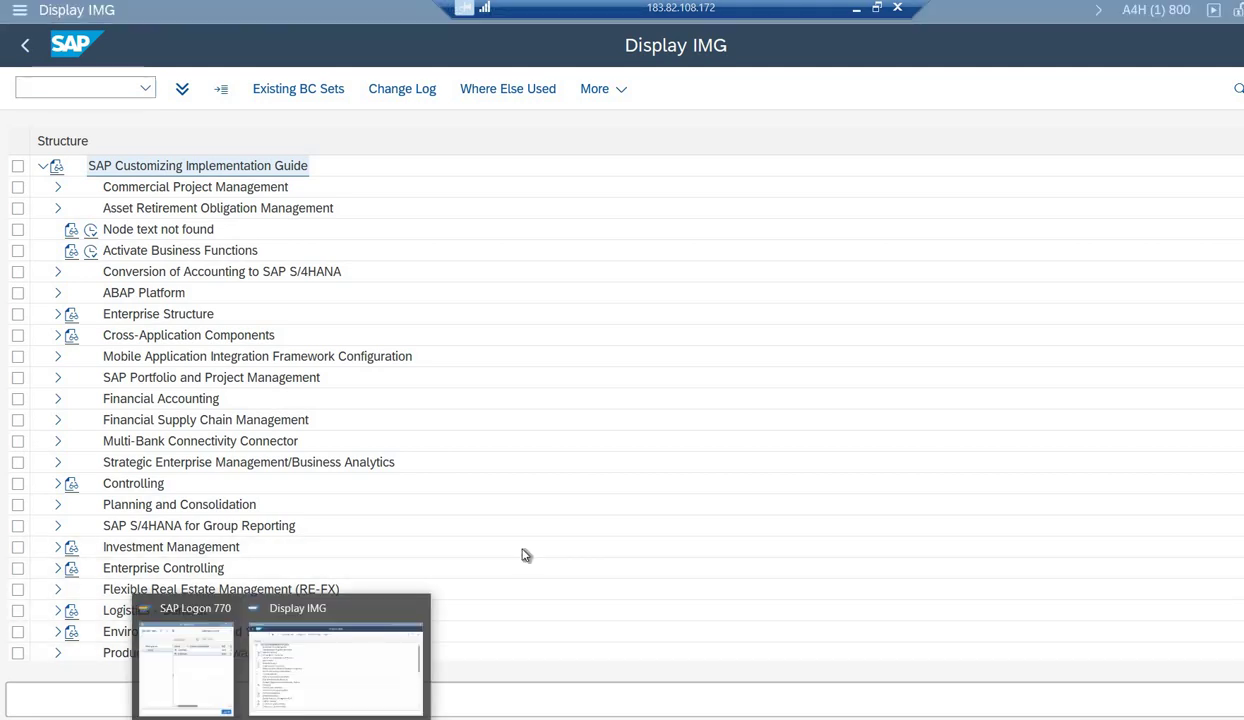
Open SE16N in a new session and load table T001 (Company Codes) from the history.
click(694, 420)
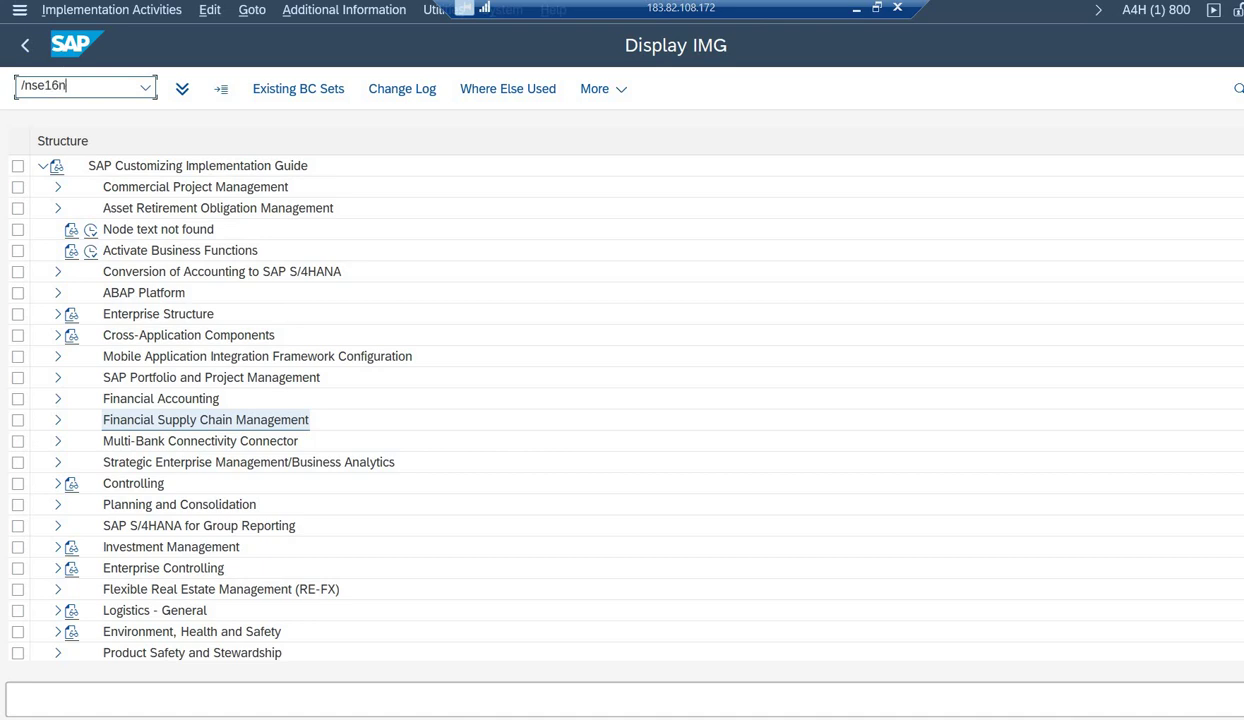
key(Return)
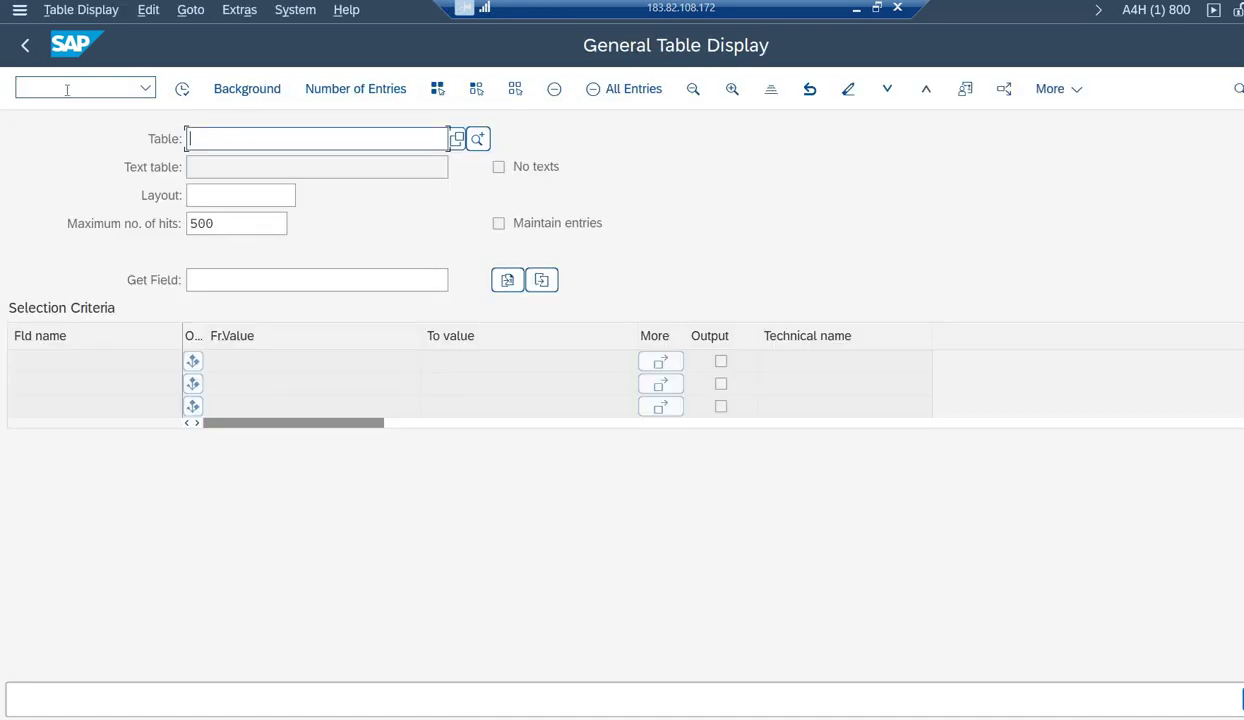
key(BackSpace)
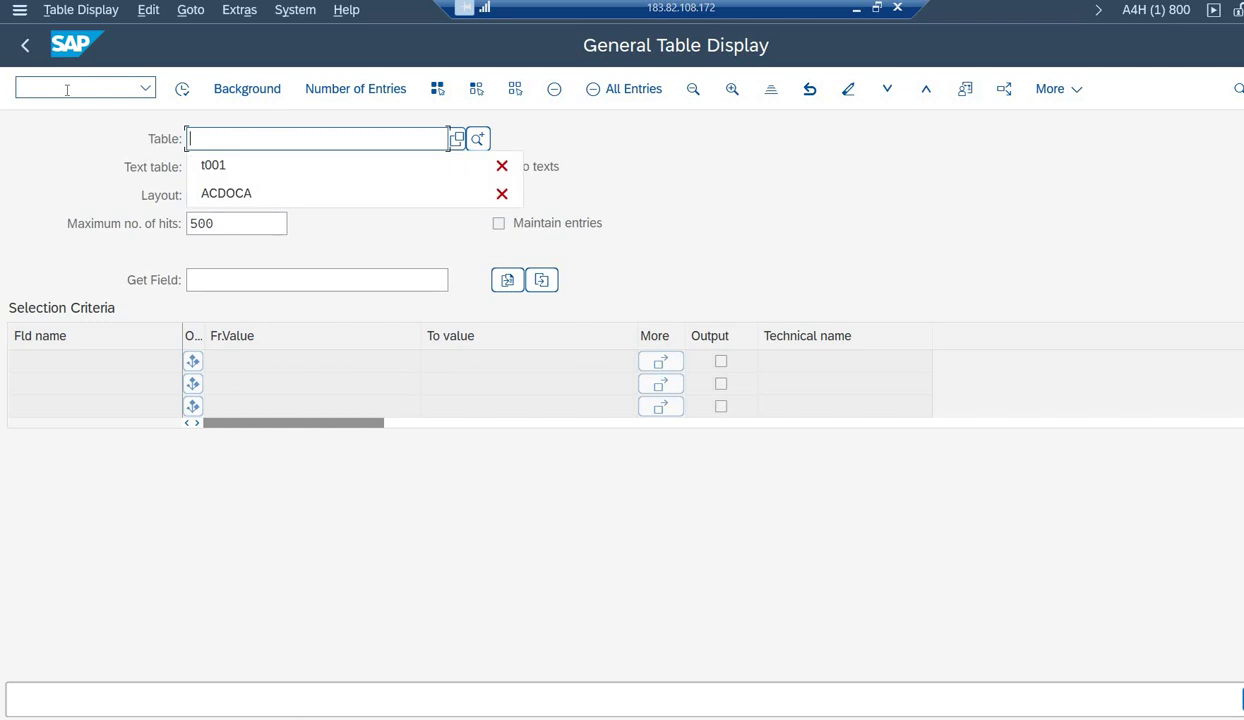
click(213, 165)
key(Return)
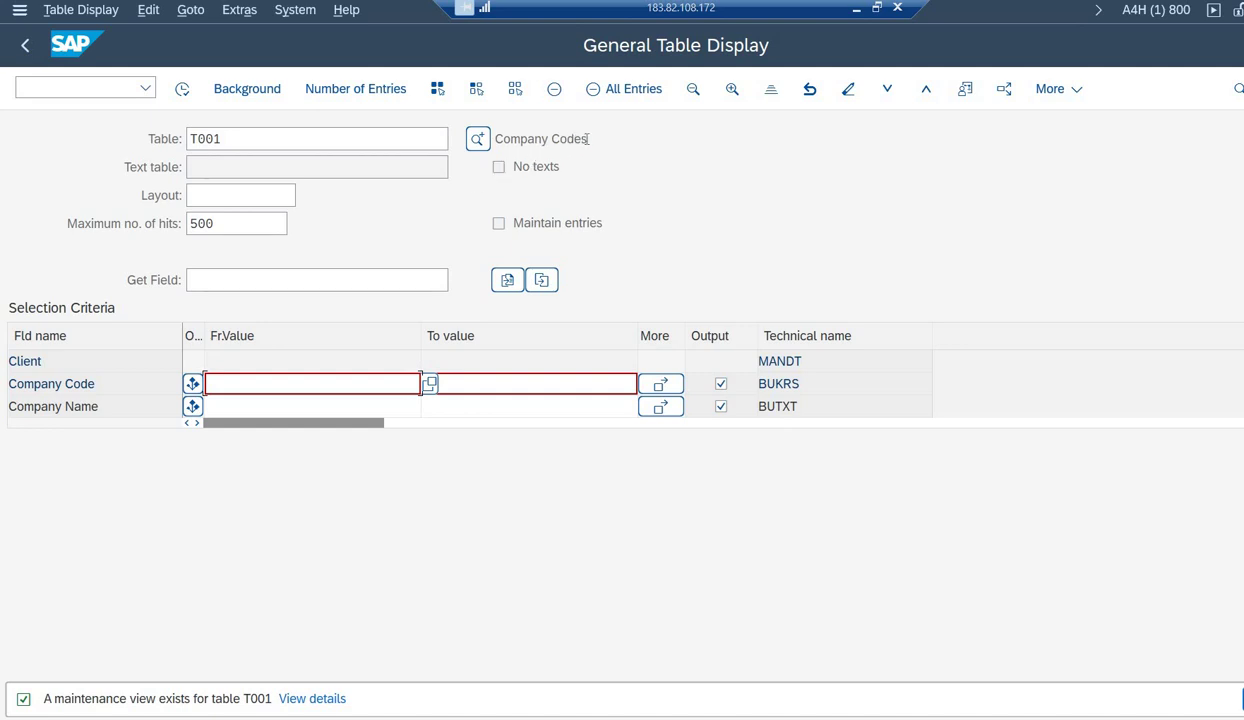
drag(588, 139, 496, 139)
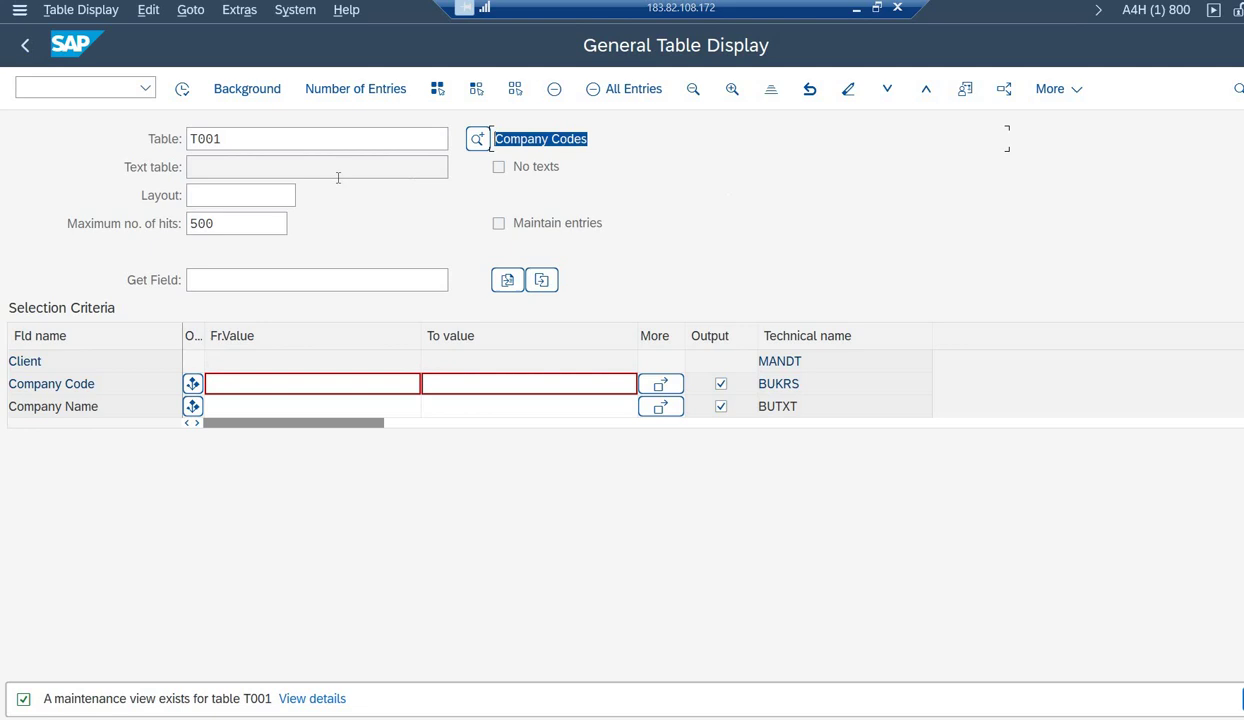
click(281, 141)
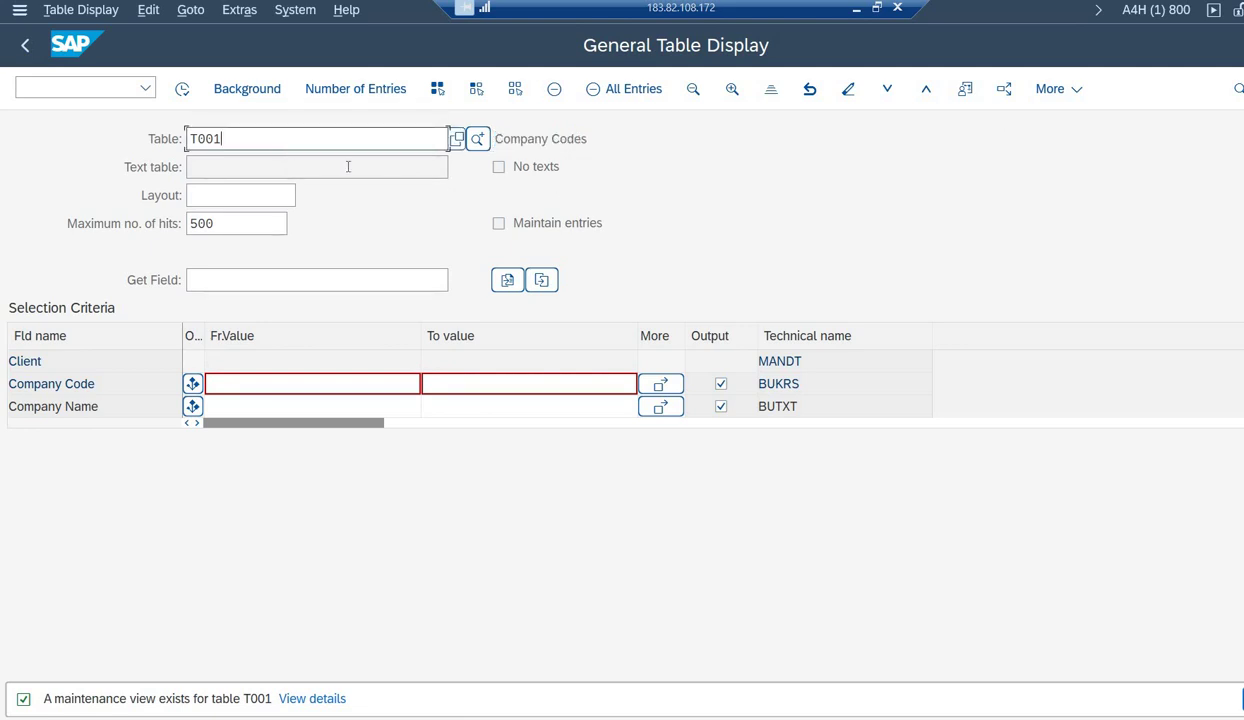
Execute the T001 selection to list its 72 company code entries, checking the F4 company code help.
click(183, 92)
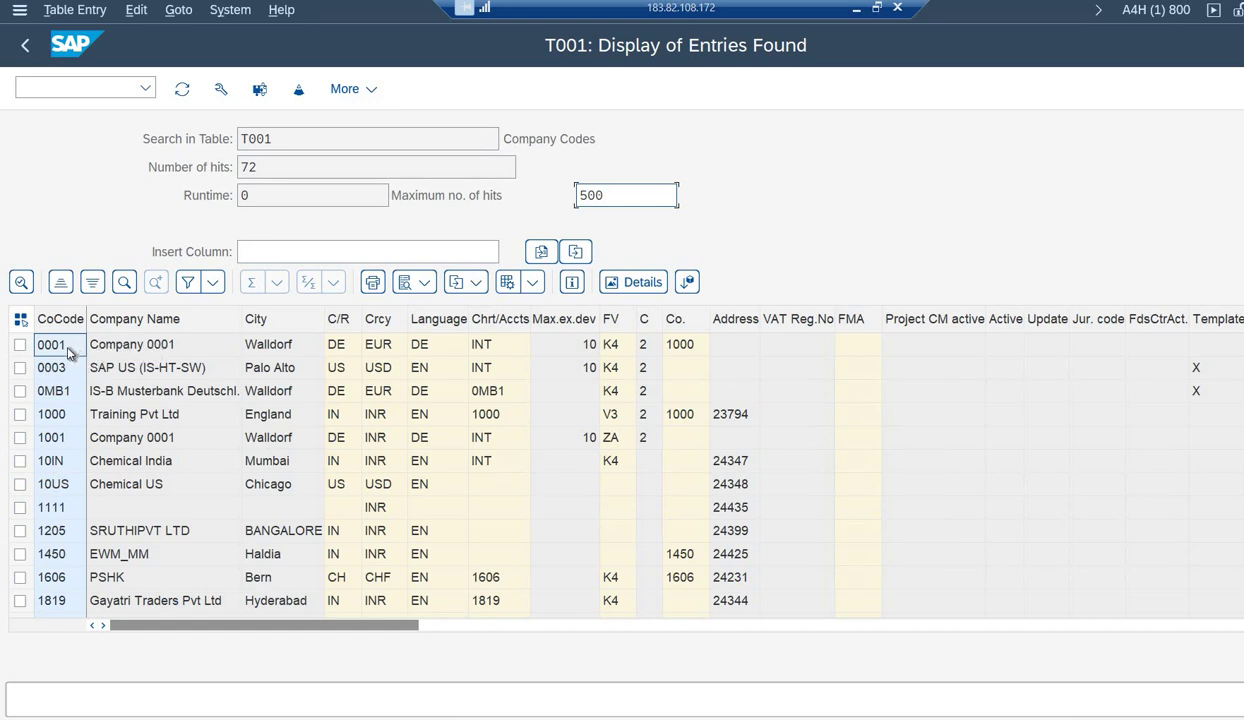
key(F4)
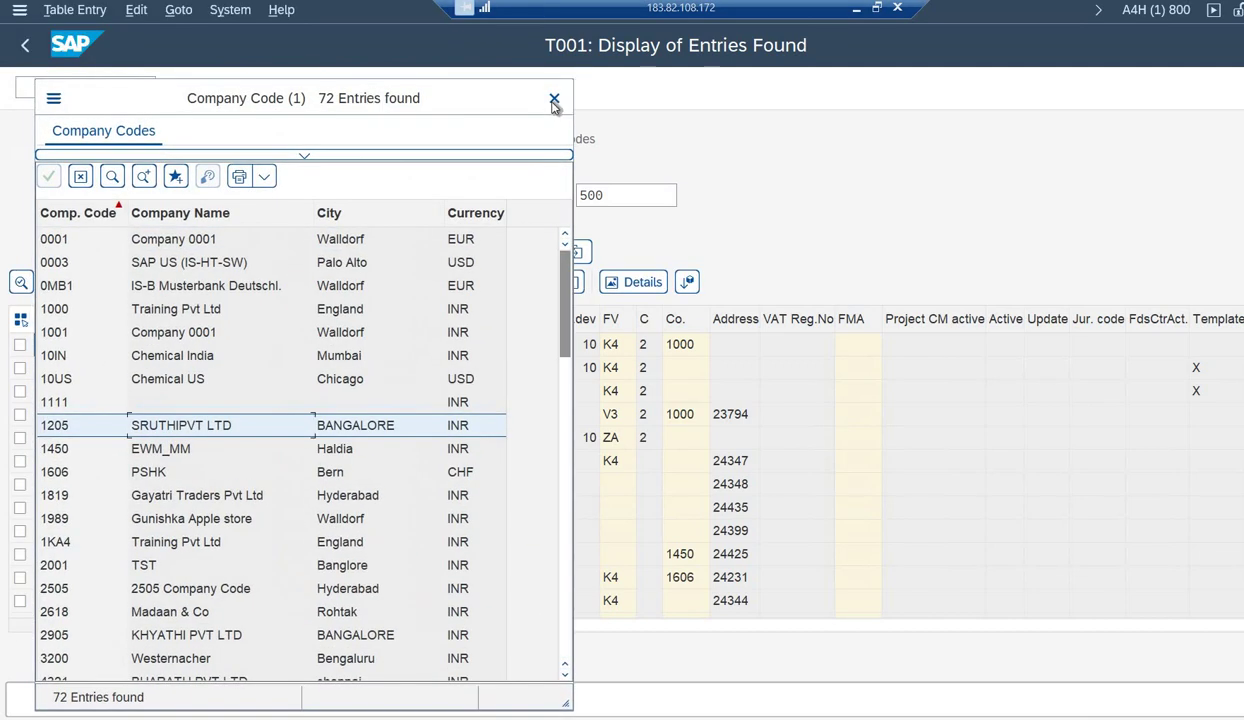
click(551, 100)
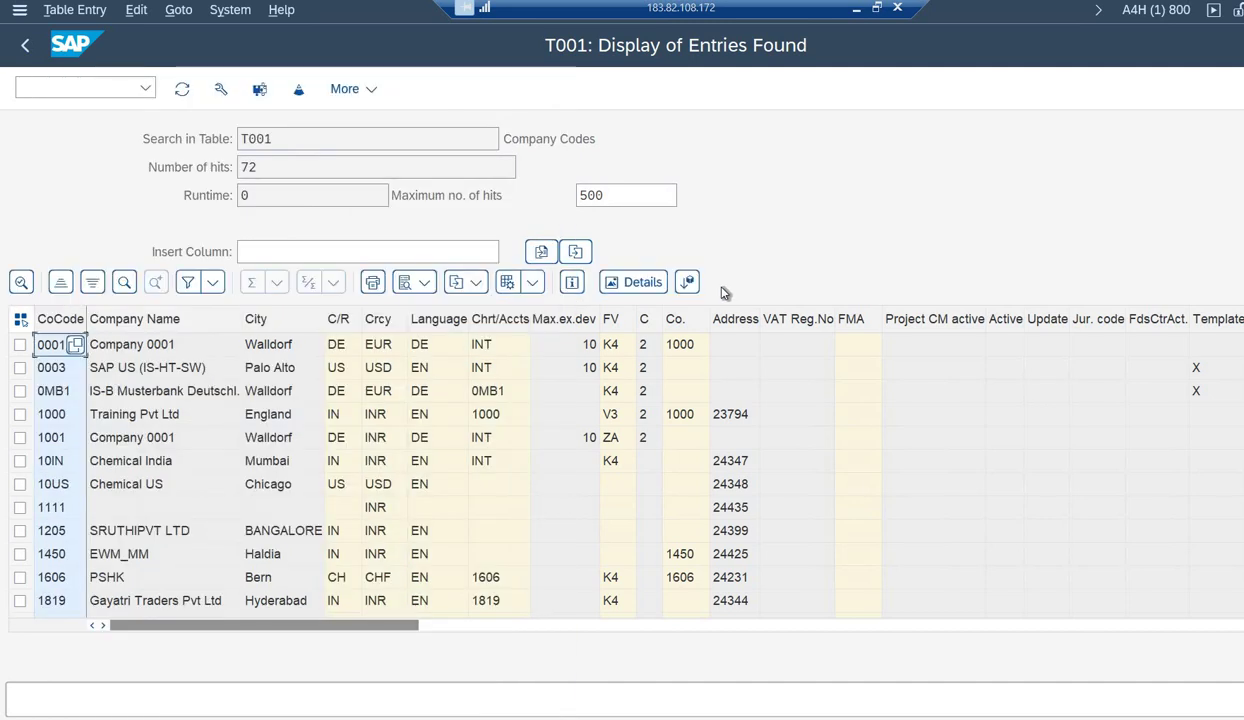
Return to the T001 entries window and place the cursor in the command field.
key(alt+Tab)
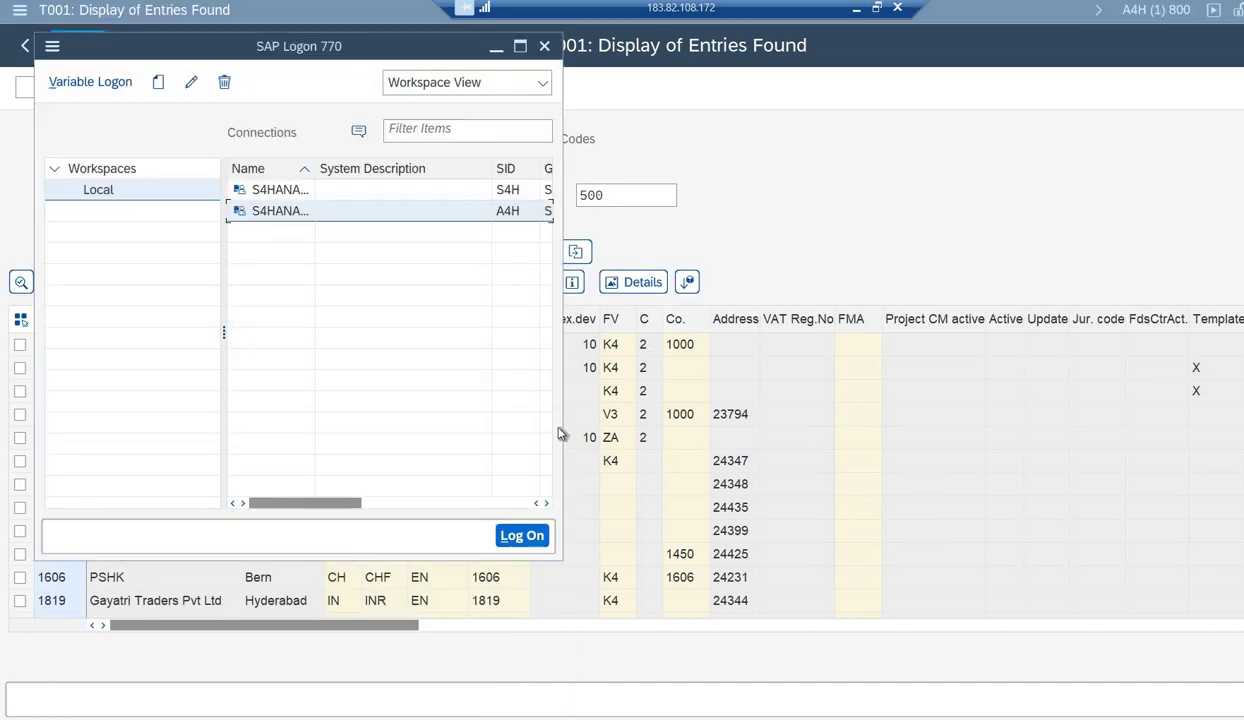
click(323, 712)
click(345, 710)
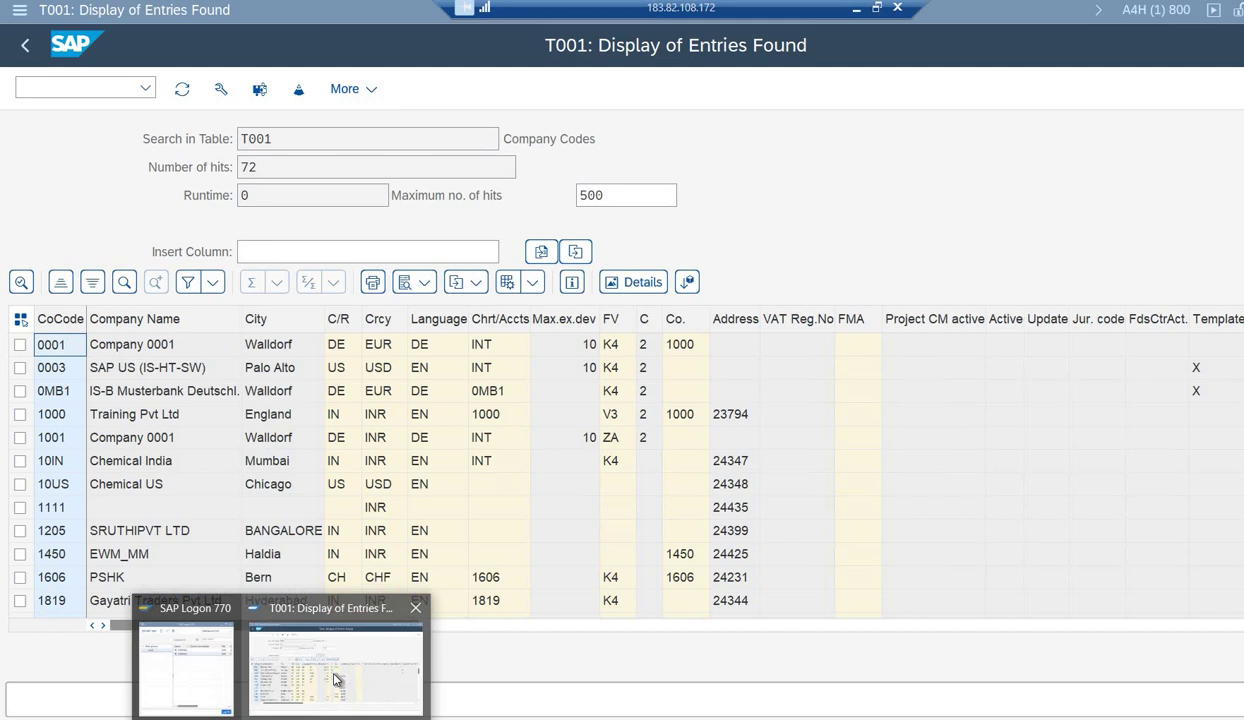
click(333, 680)
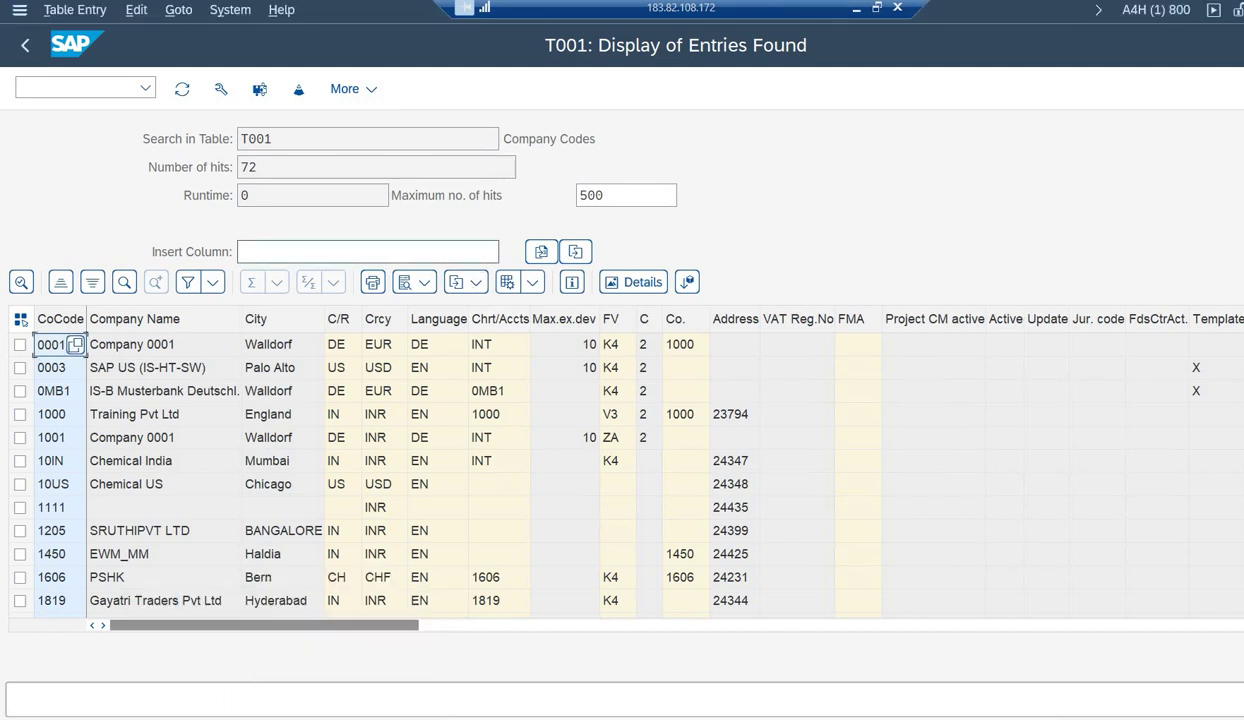
click(44, 86)
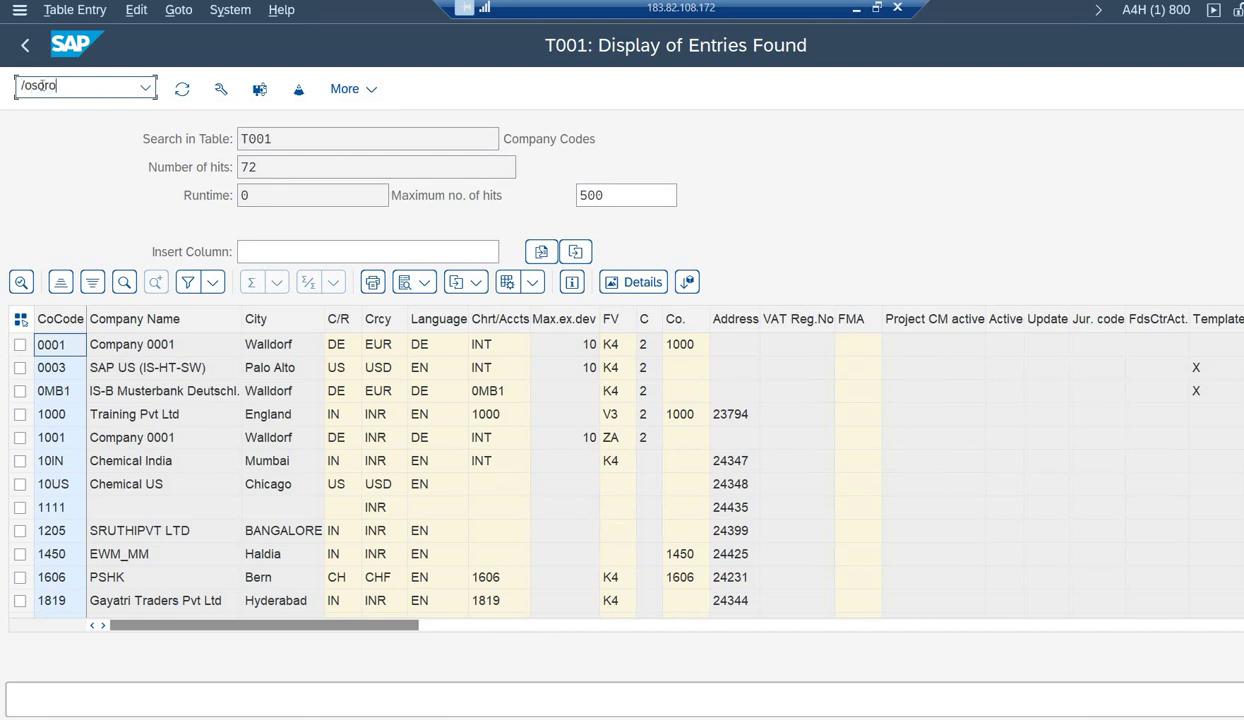
Start SPRO in a new session via /osoro.
text(/osoro)
key(Return)
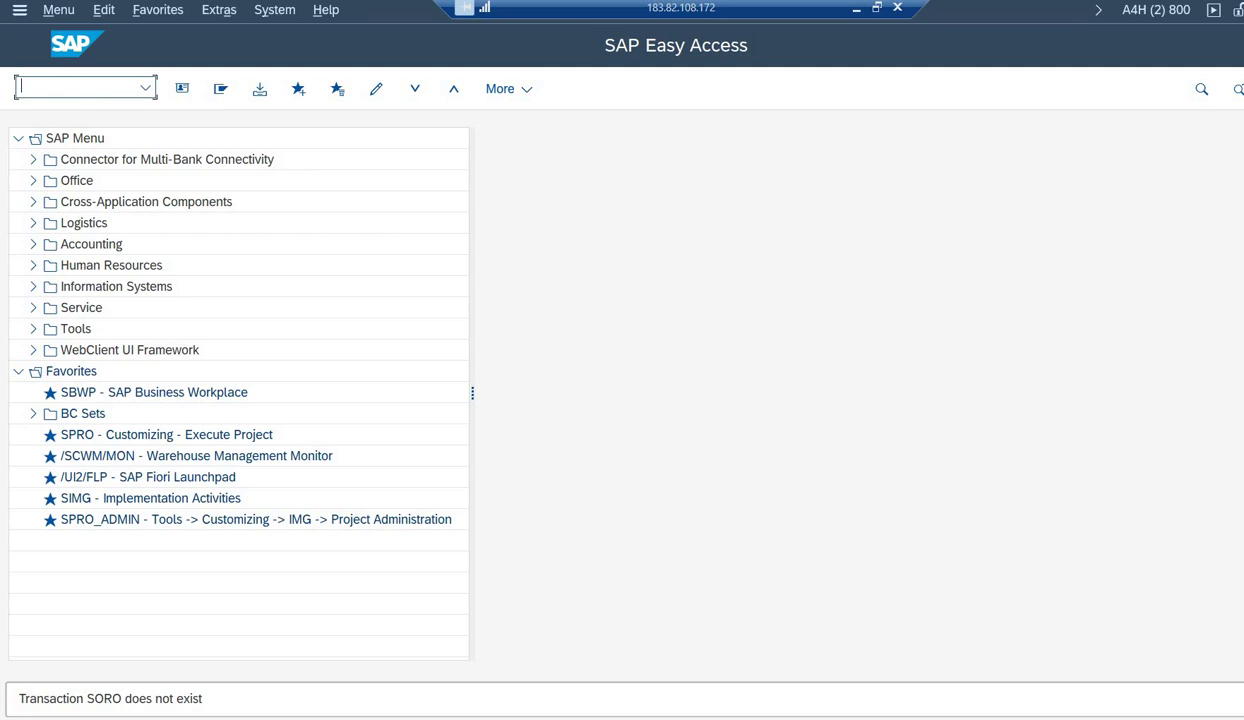
text(spro)
key(Return)
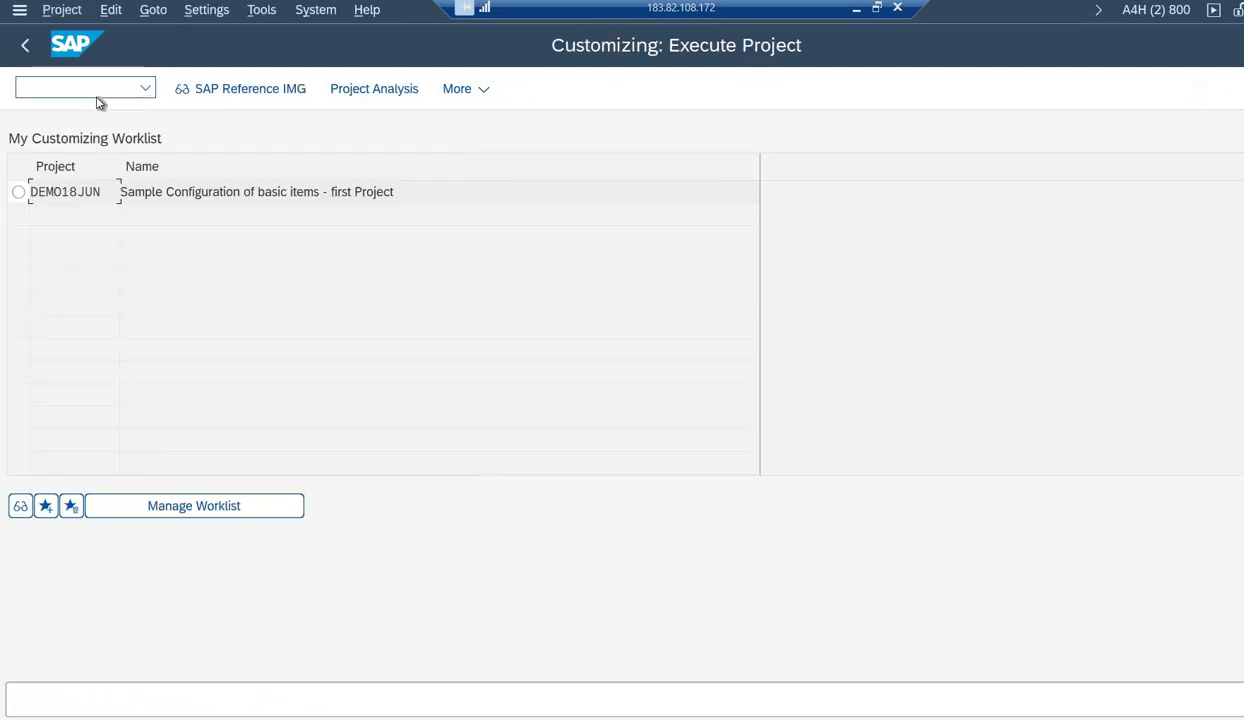
Open the SAP Reference IMG and expand Enterprise Structure > Definition > Financial Accounting.
click(242, 90)
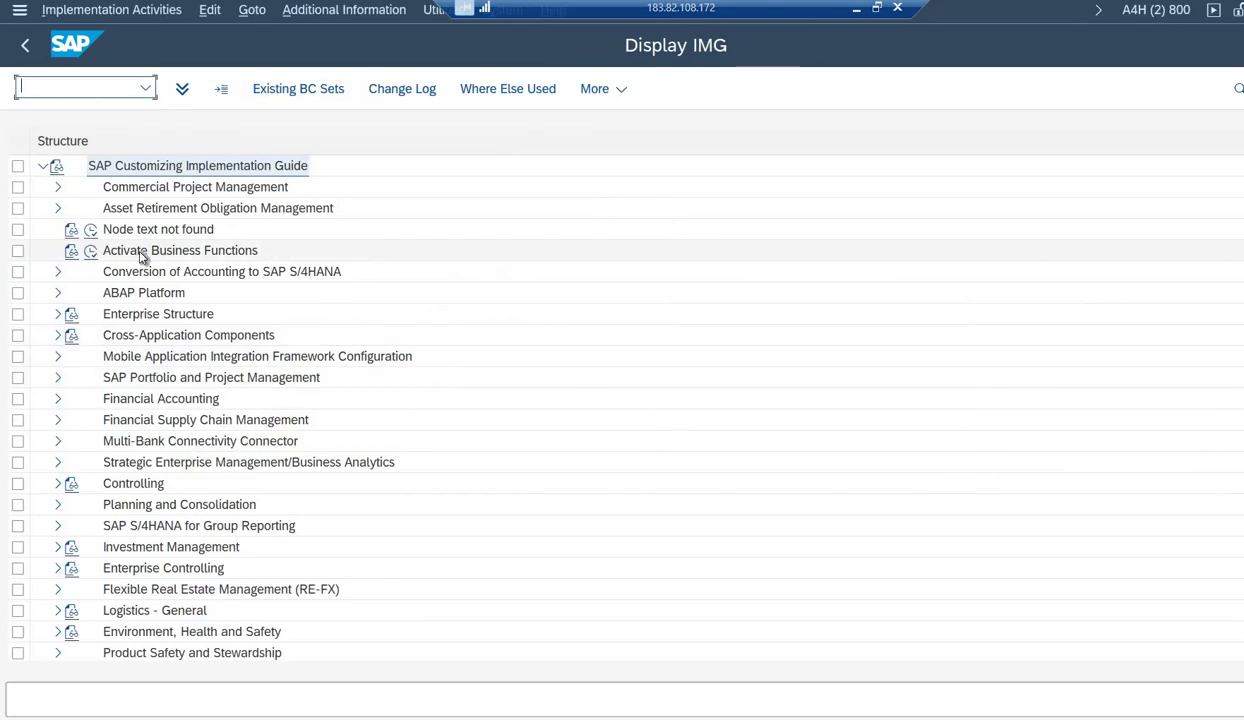
click(57, 316)
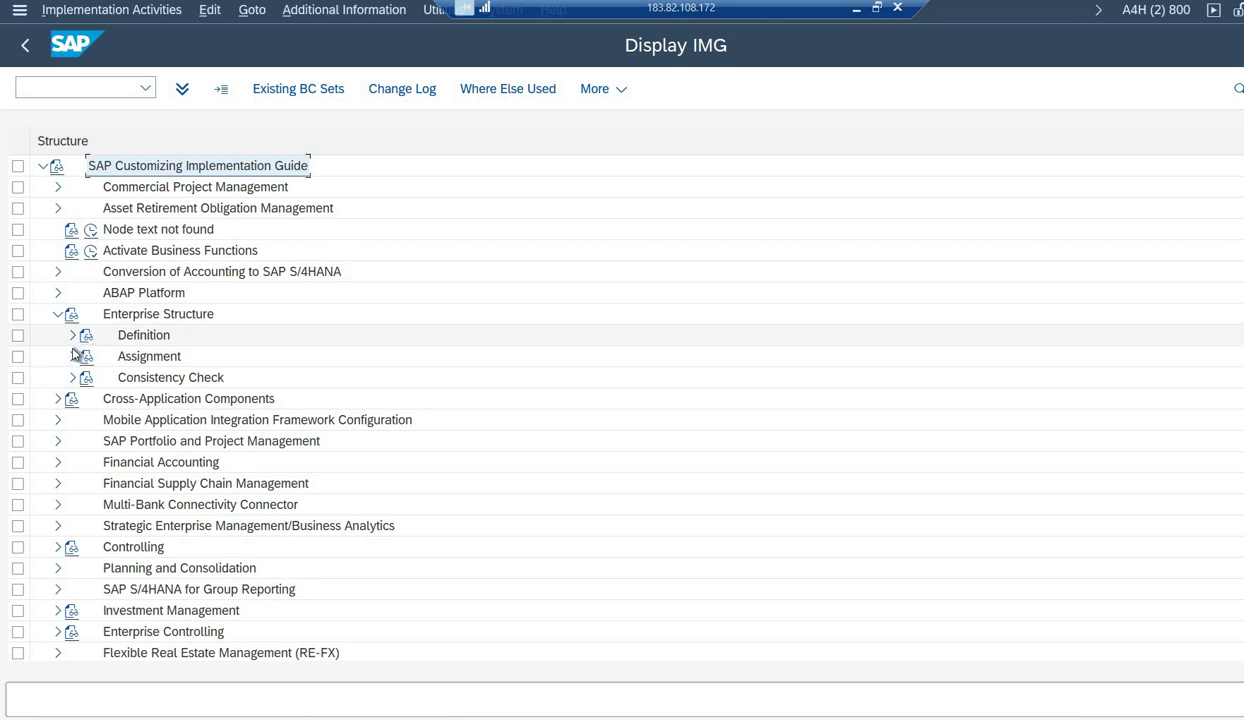
click(73, 337)
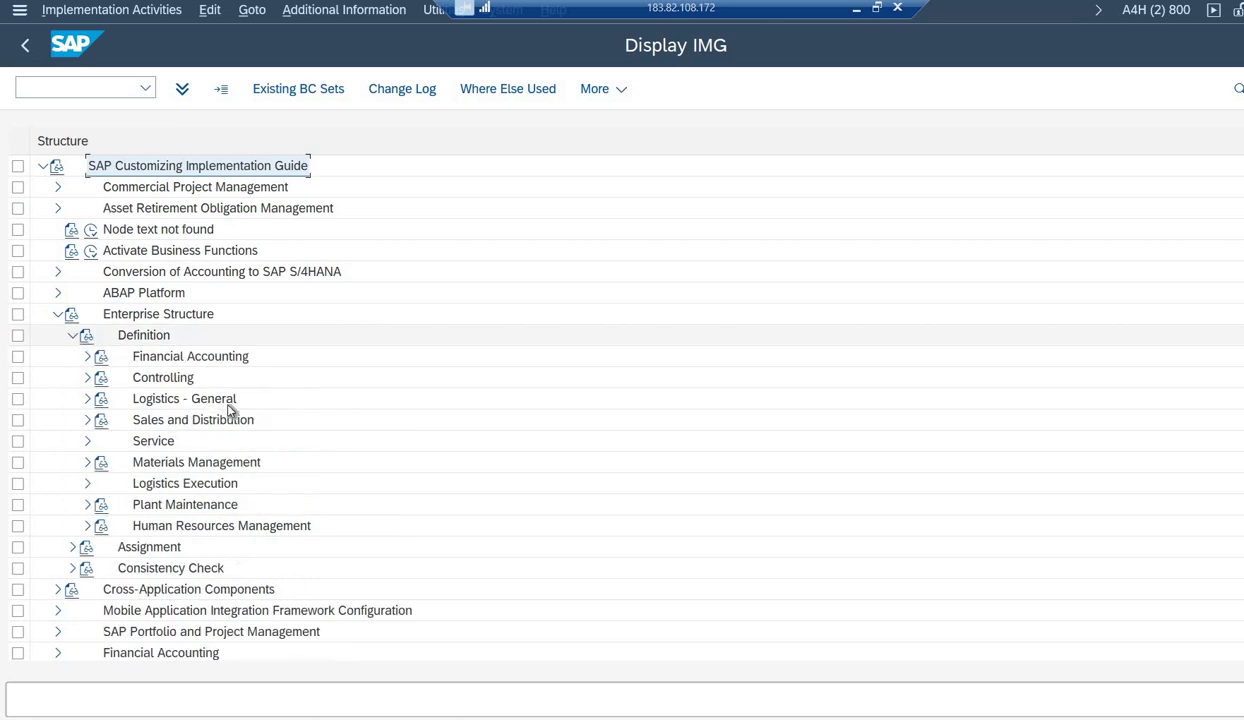
click(87, 357)
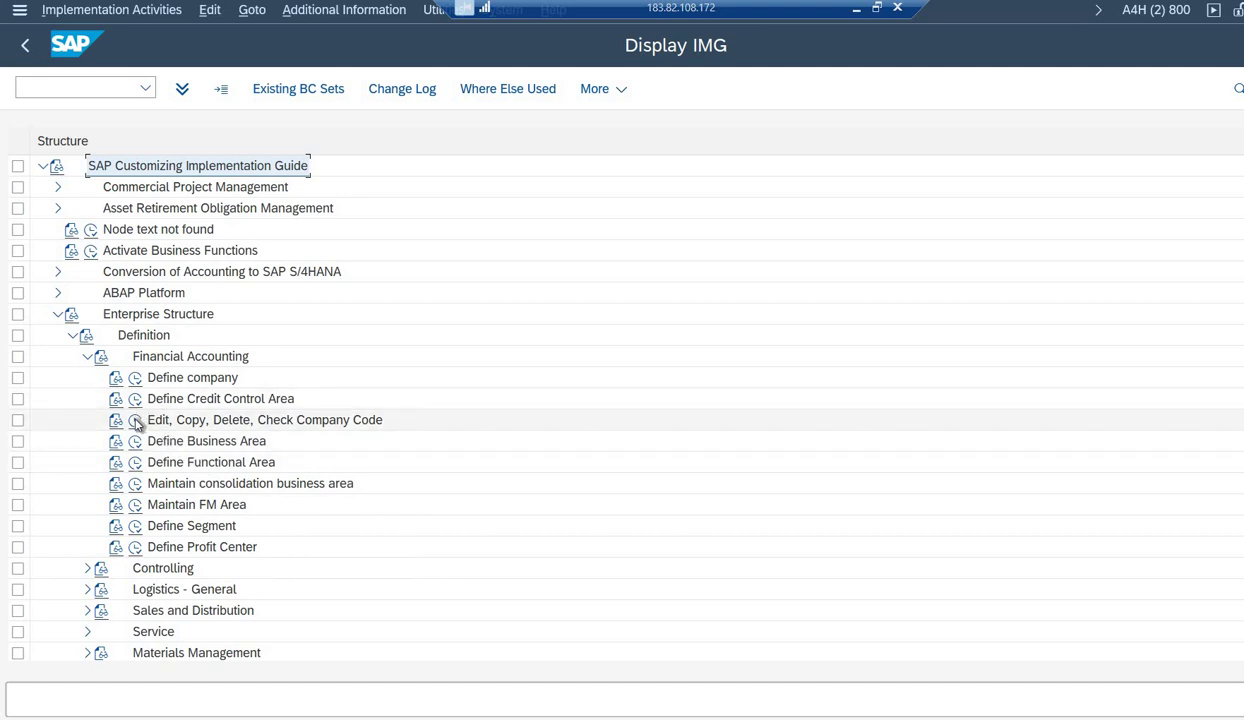
Open Edit Company Code Data and display company code 0001 (Company 0001, Walldorf, DE, EUR).
click(137, 420)
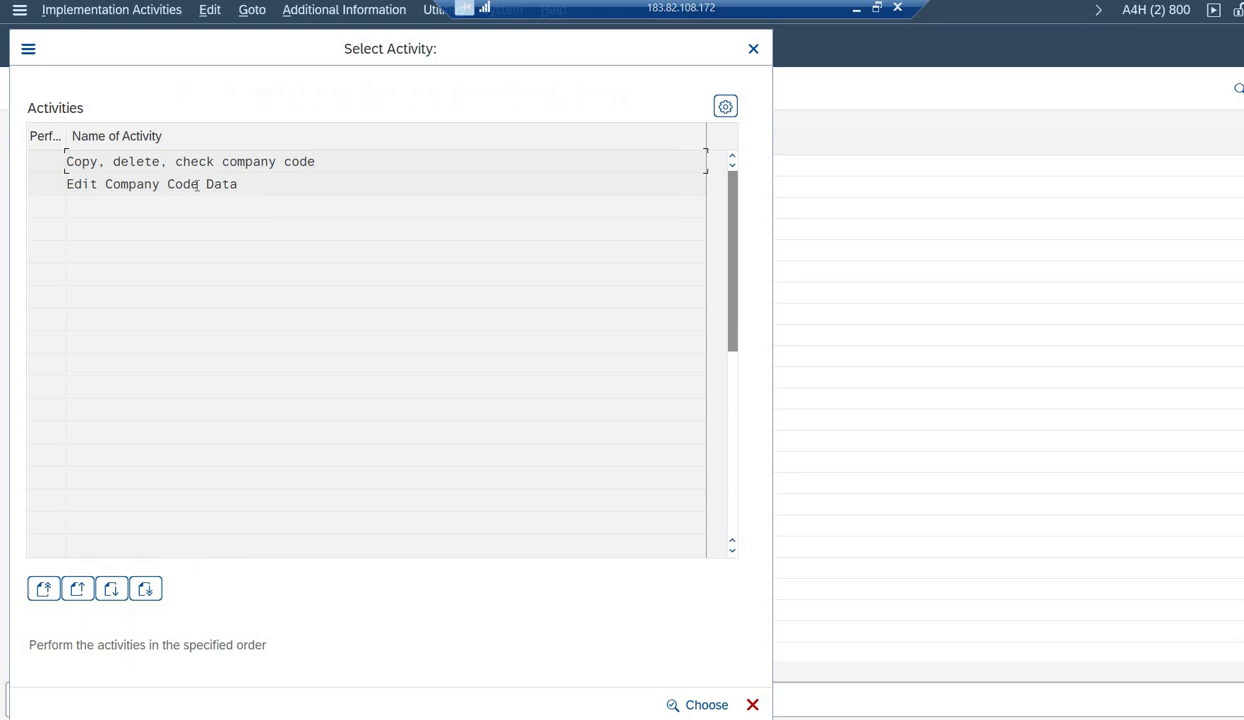
double_click(196, 186)
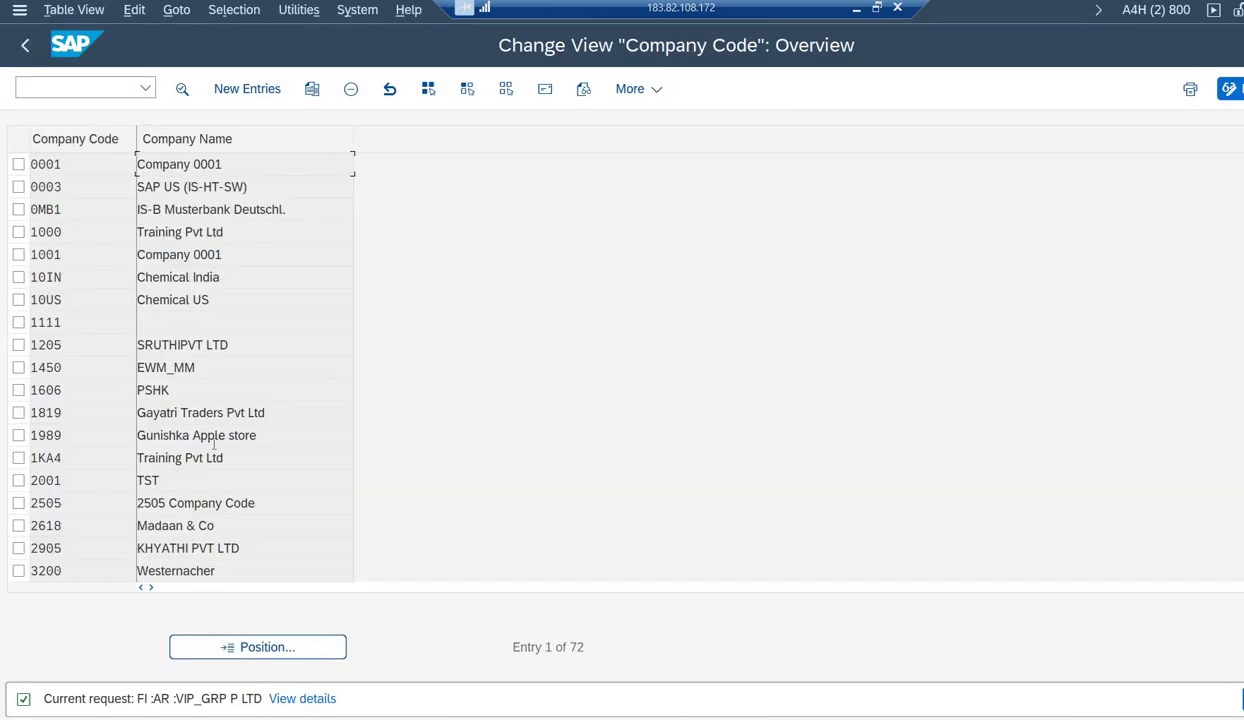
click(18, 164)
double_click(108, 167)
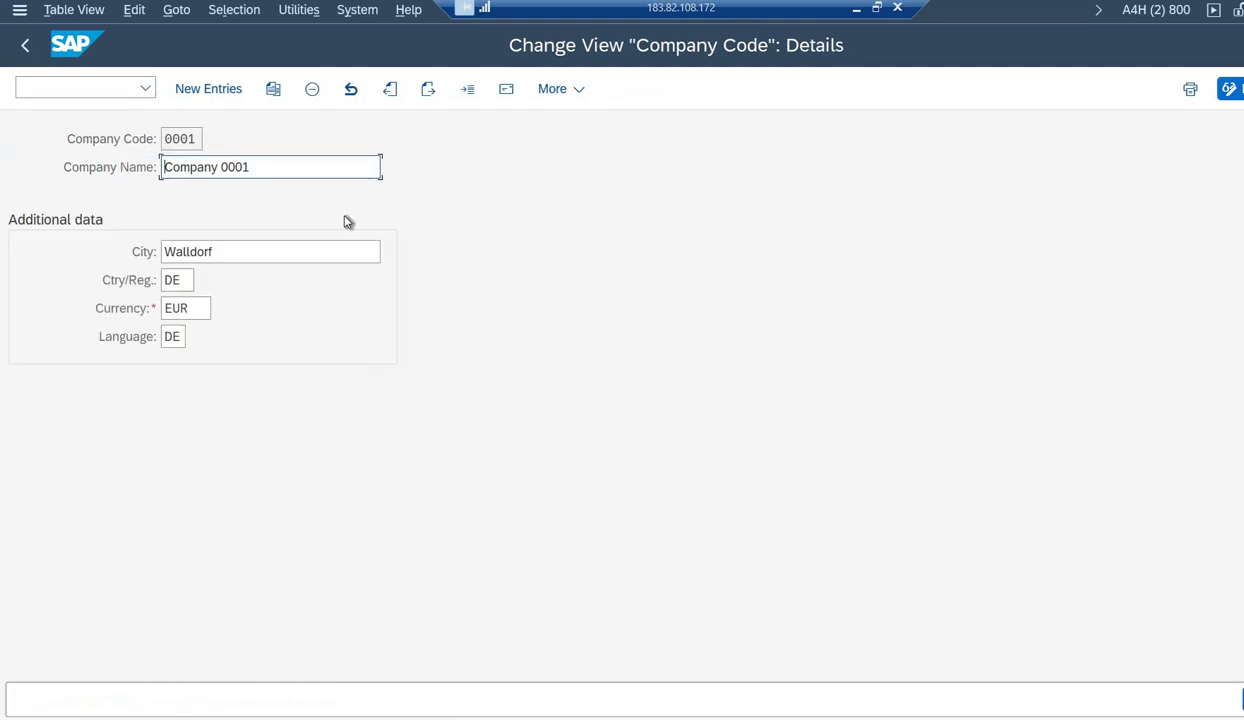
click(181, 136)
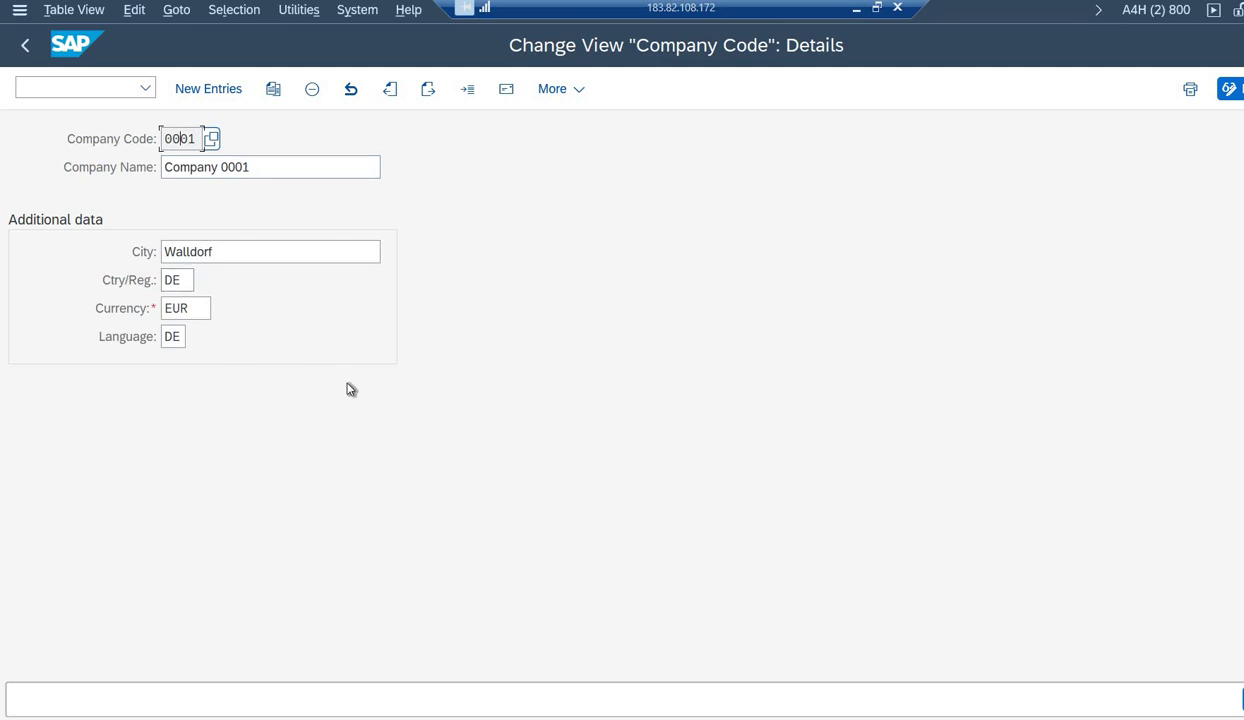
key(alt+Tab)
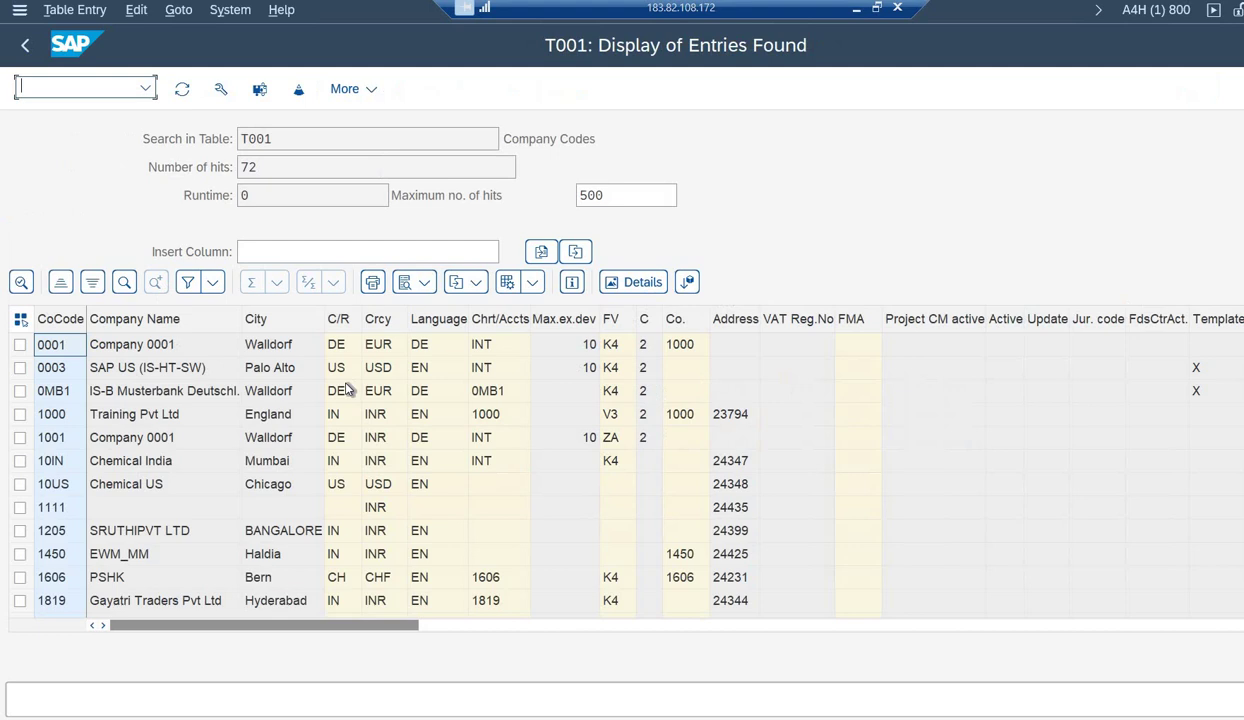
click(20, 345)
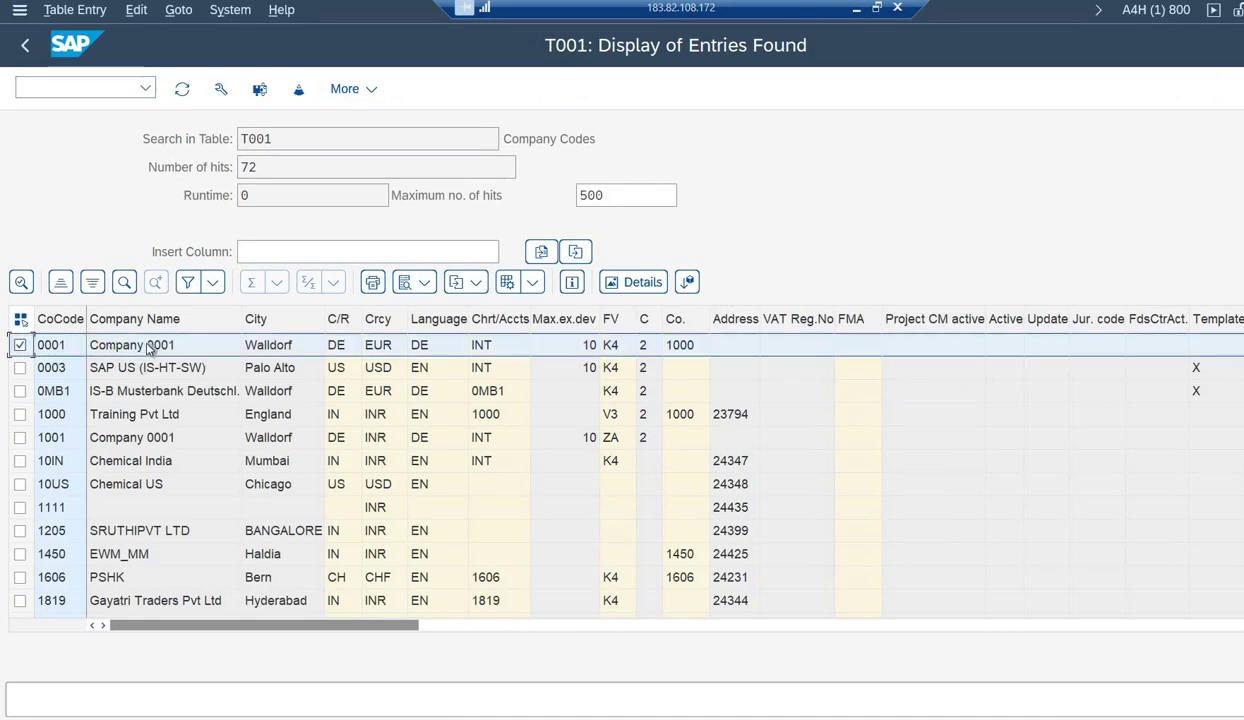
key(alt+Tab)
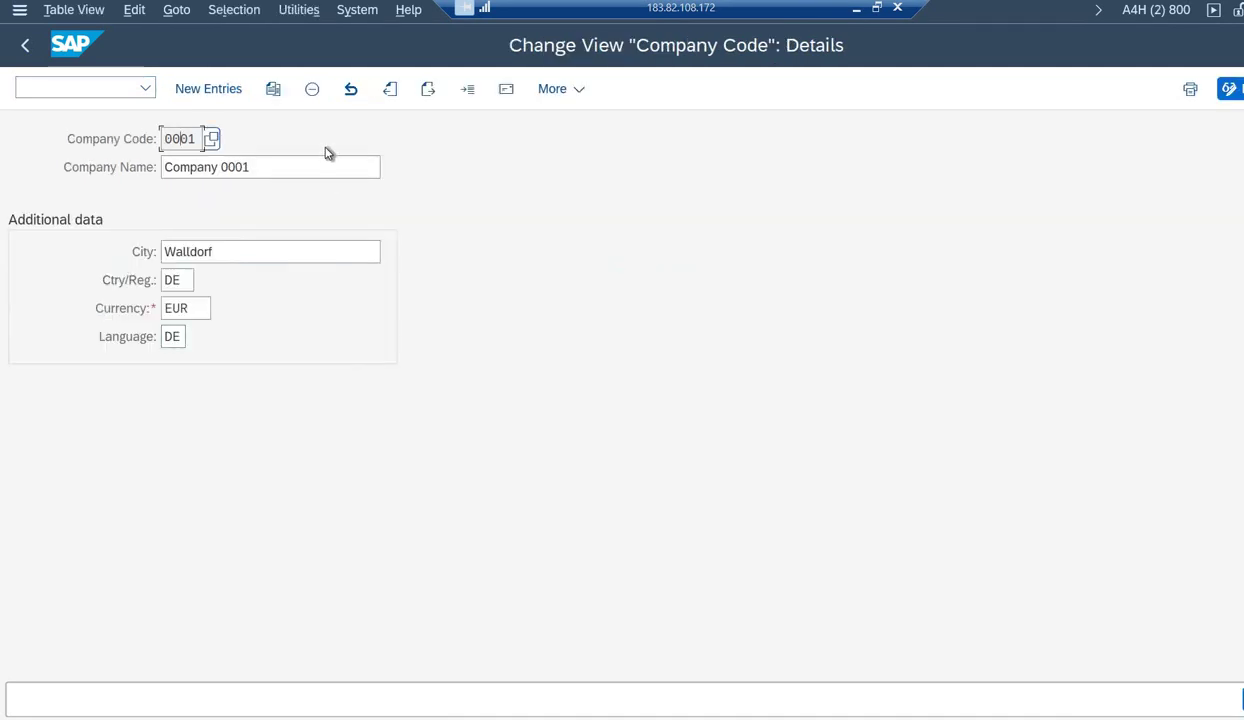
click(311, 164)
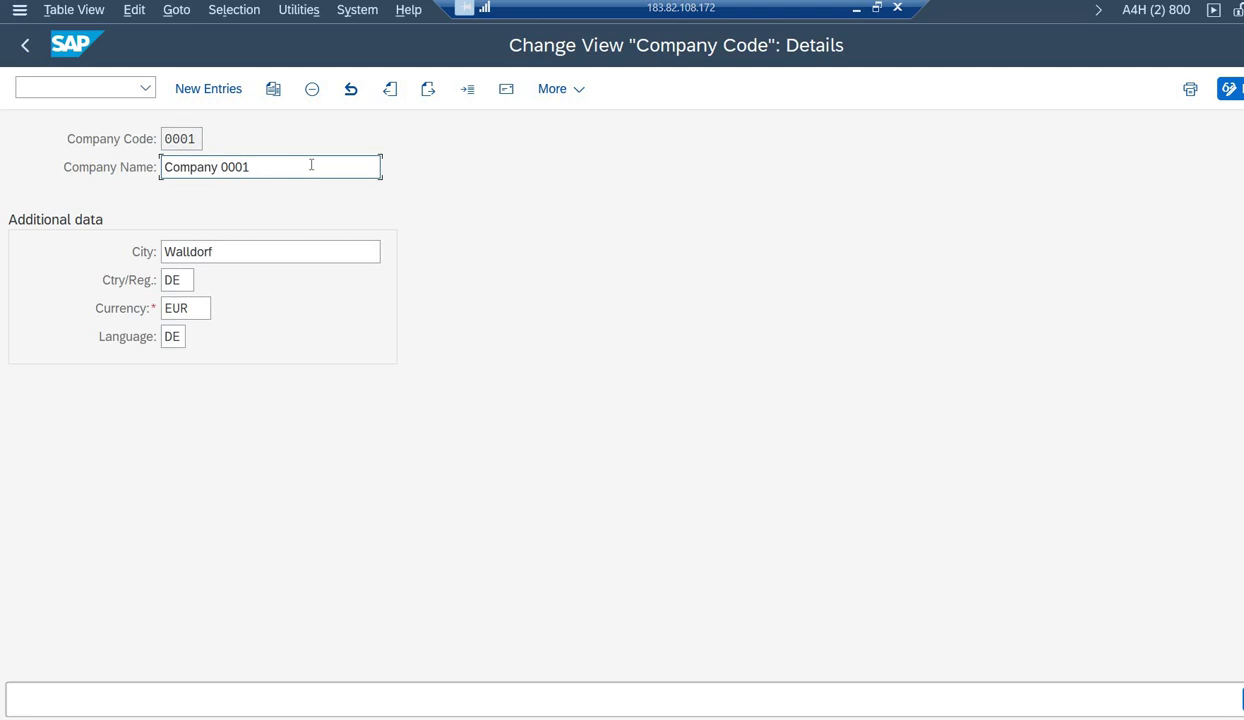
key(alt+Tab)
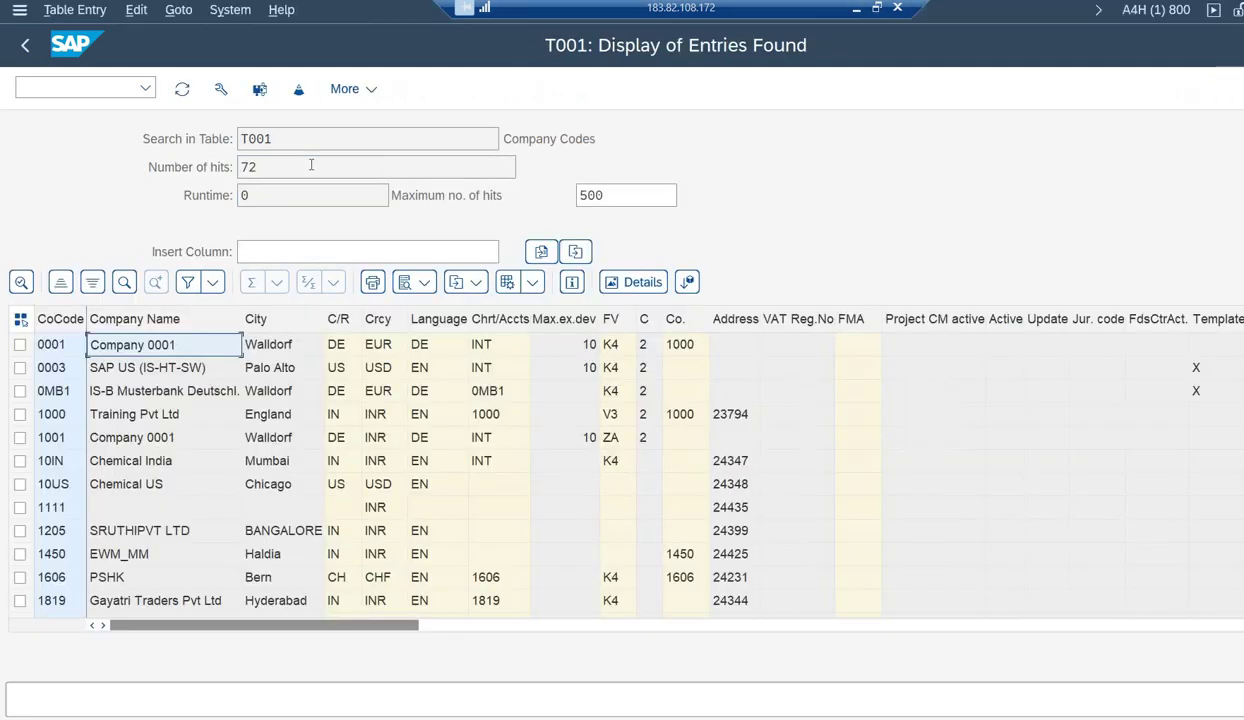
key(alt+Tab)
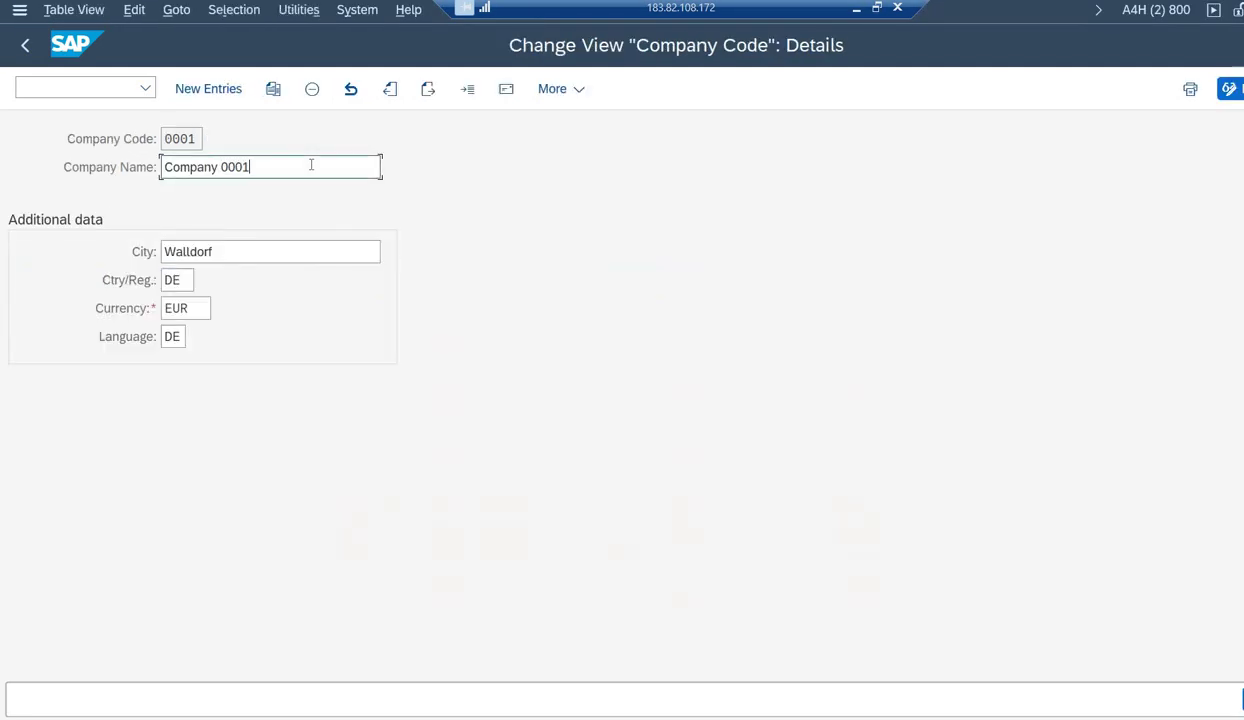
click(249, 259)
key(alt+Tab)
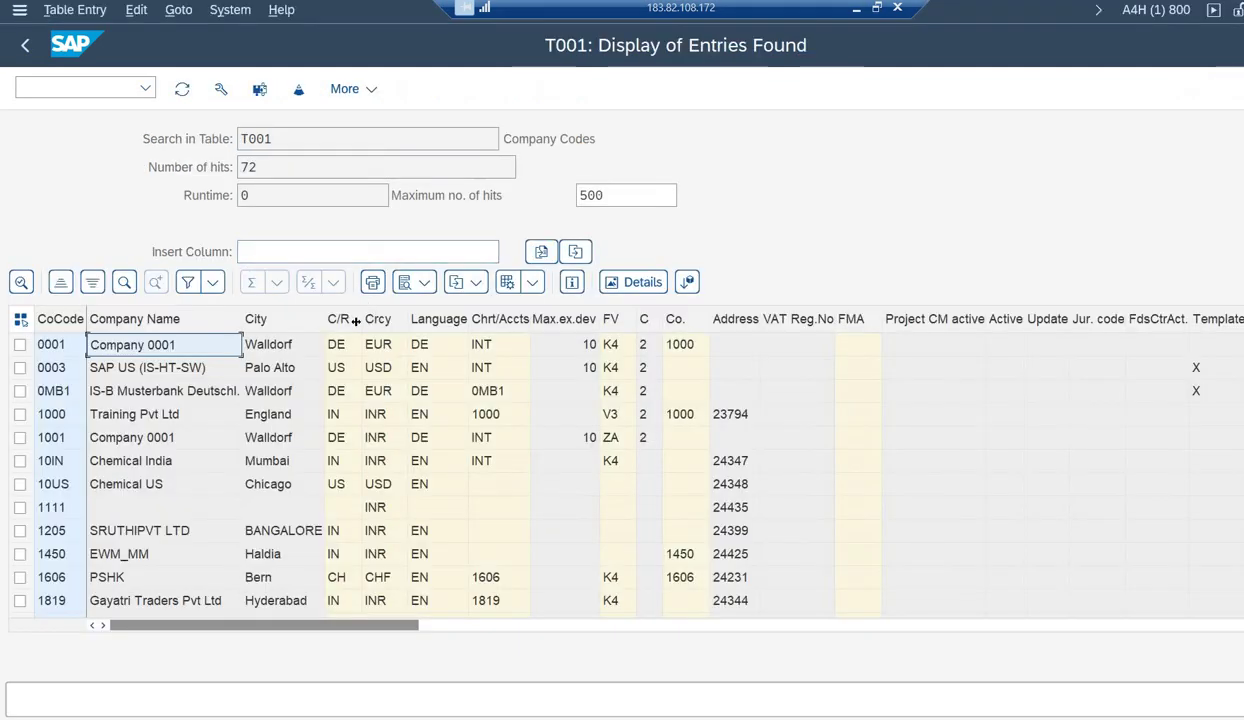
key(alt+Tab)
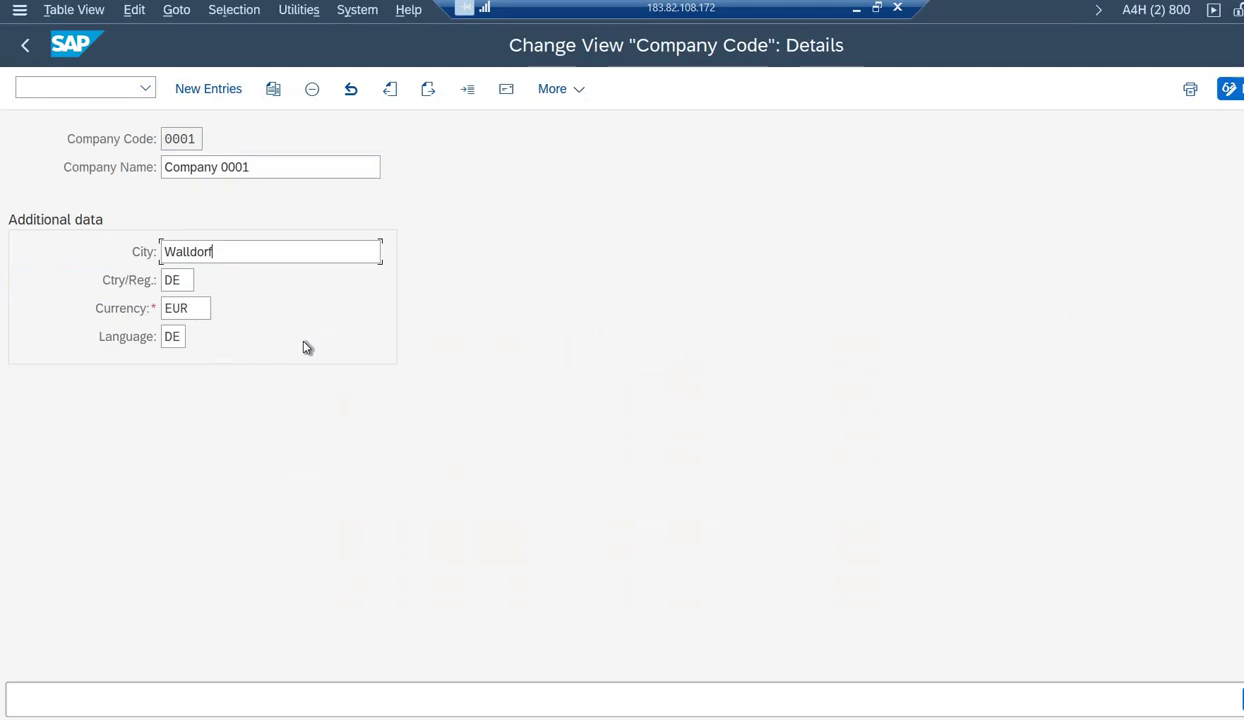
key(alt+Tab)
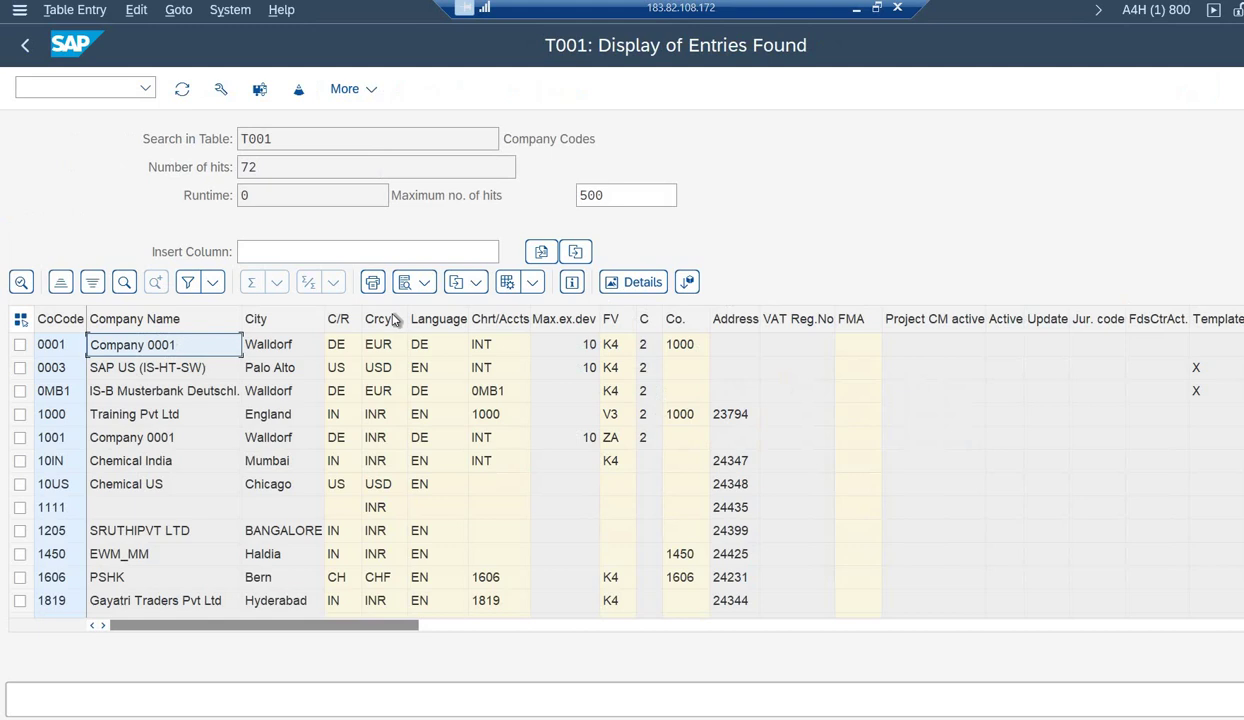
key(alt+Tab)
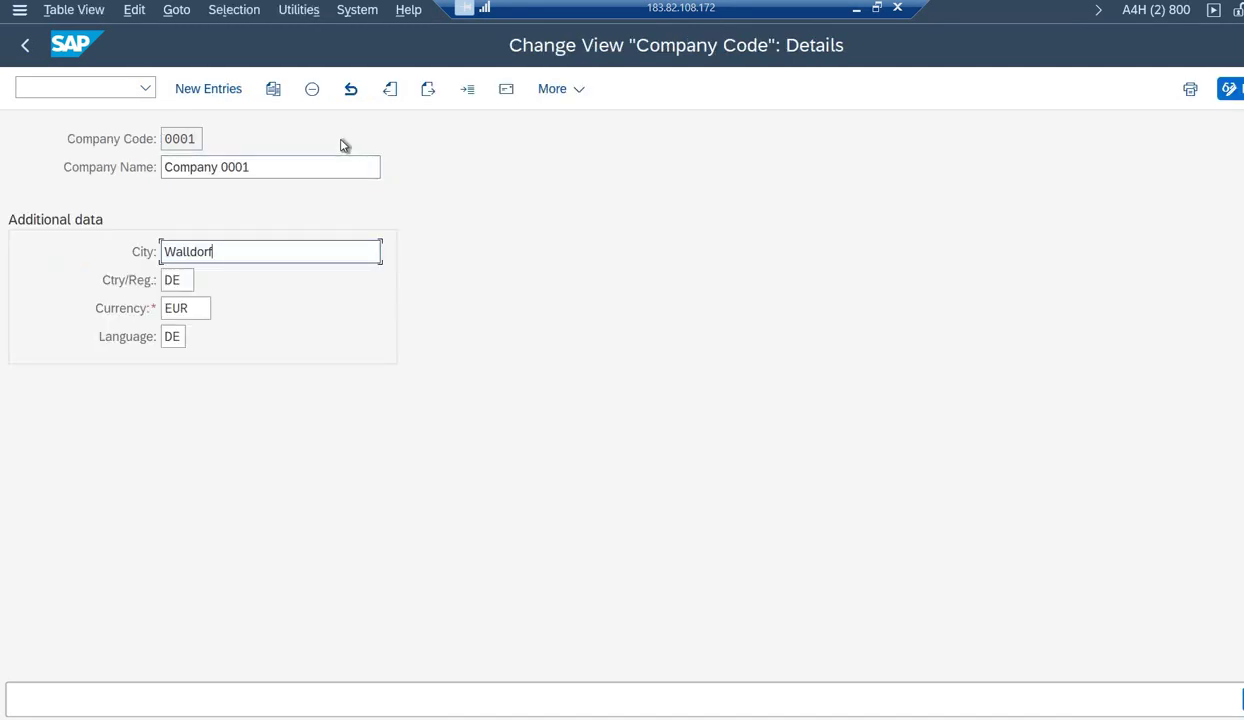
click(273, 88)
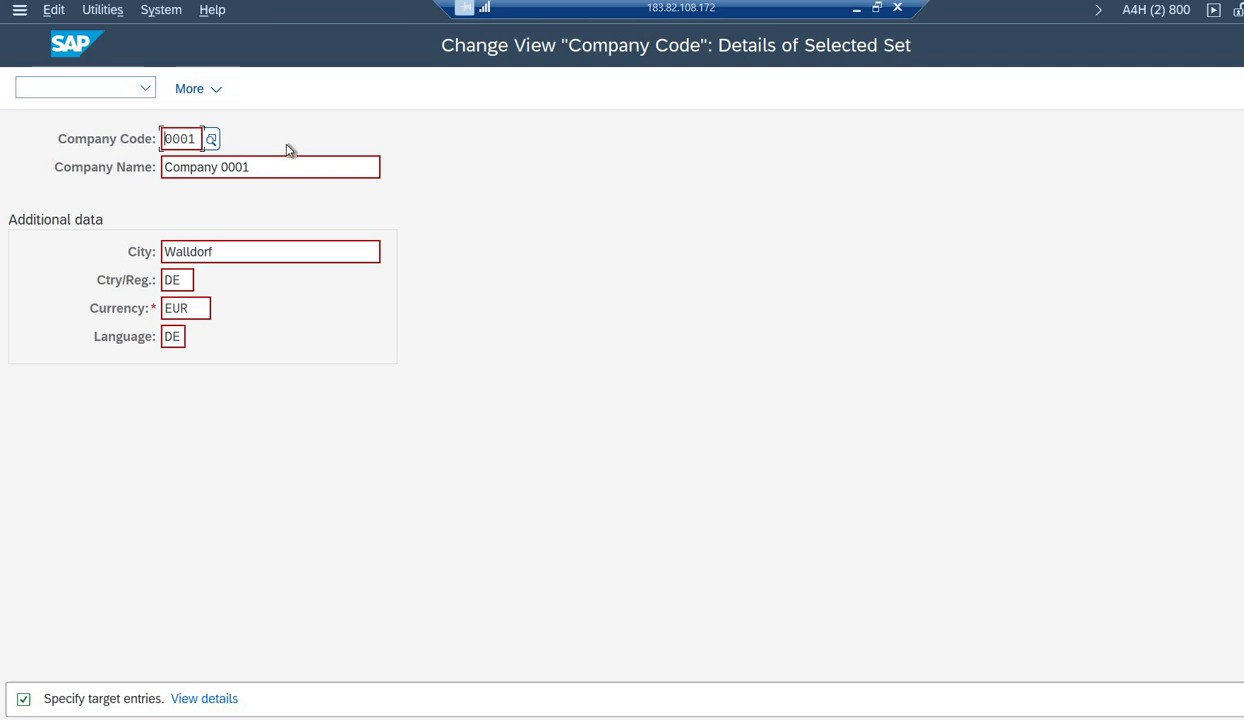
Switch to the T001 entries window and place the cursor in the command field.
key(alt+Tab)
click(110, 89)
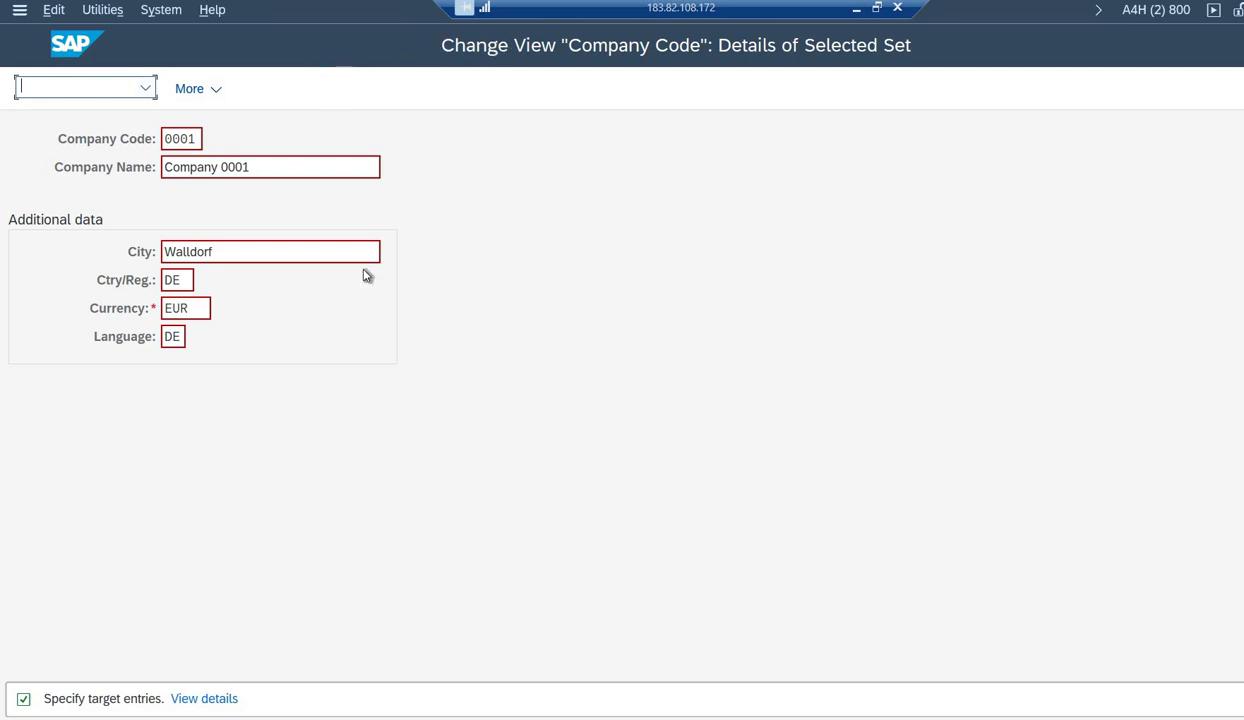
Return to SAP Easy Access with /n and relaunch SPRO after a mistyped code.
text(/n)
key(Return)
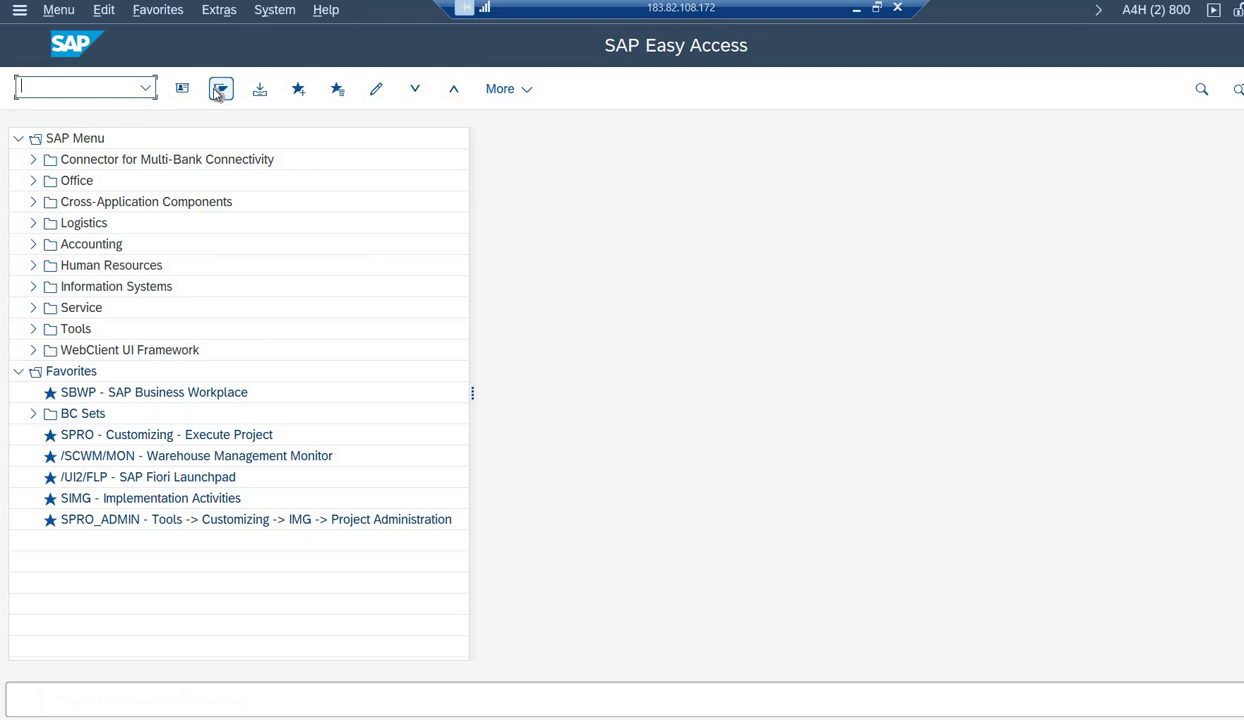
text(sopro)
key(Return)
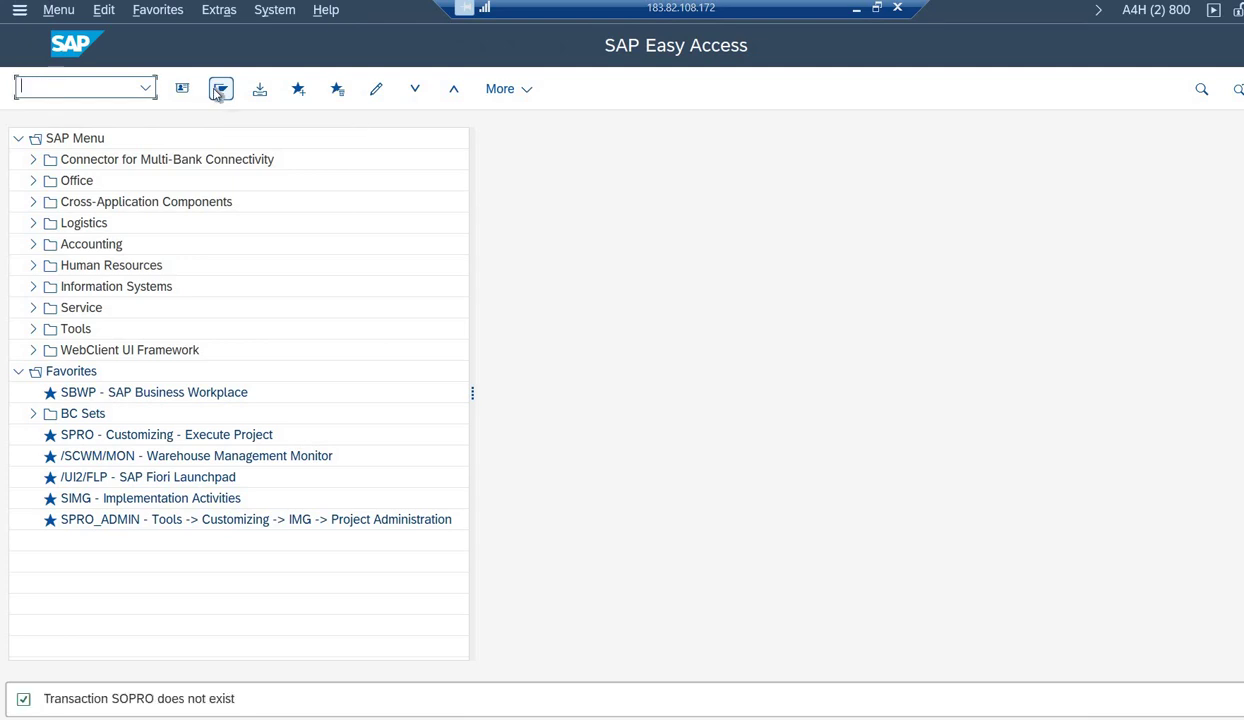
text(spro)
key(Return)
In the Reference IMG, expand Enterprise Structure > Definition > Financial Accounting and run Edit, Copy, Delete, Check Company Code.
click(212, 99)
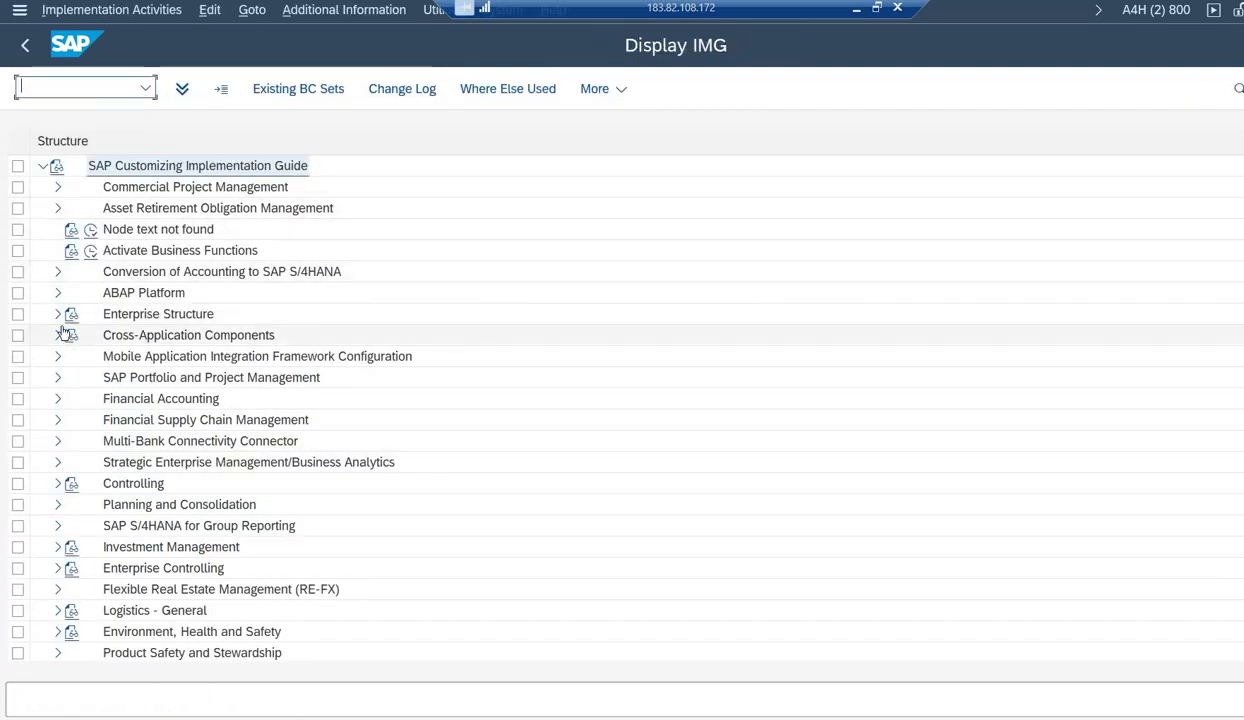
click(57, 314)
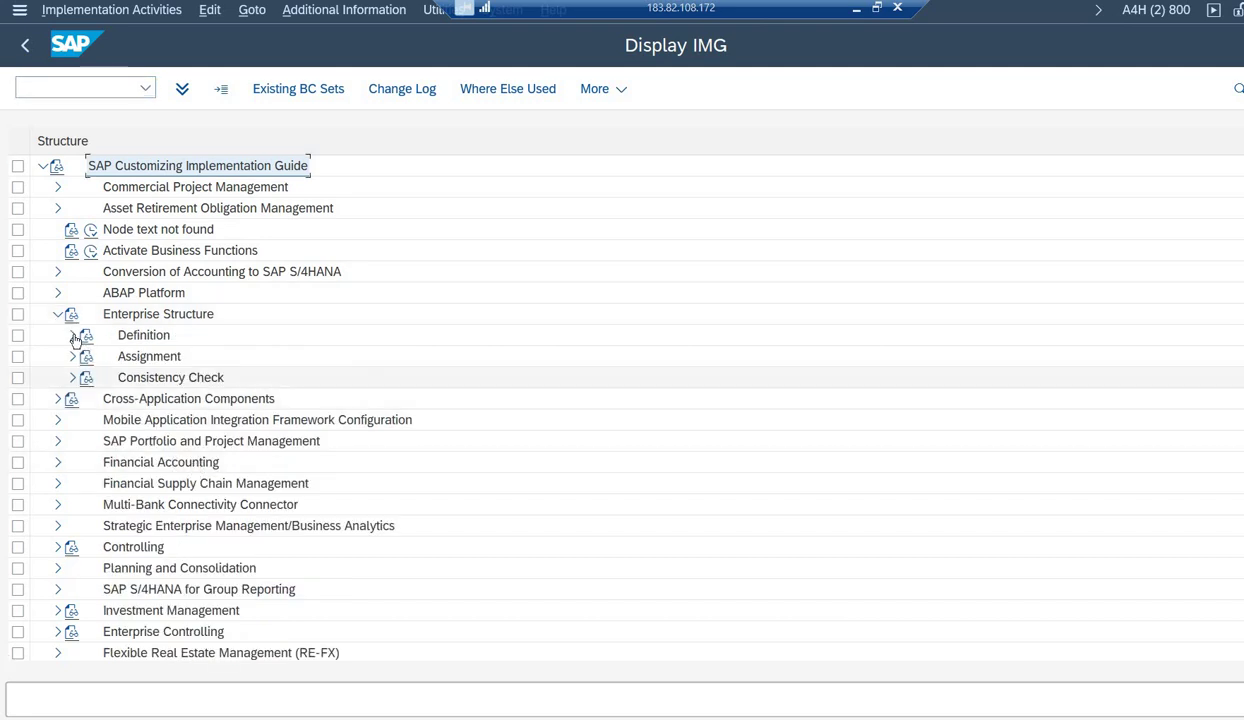
click(72, 335)
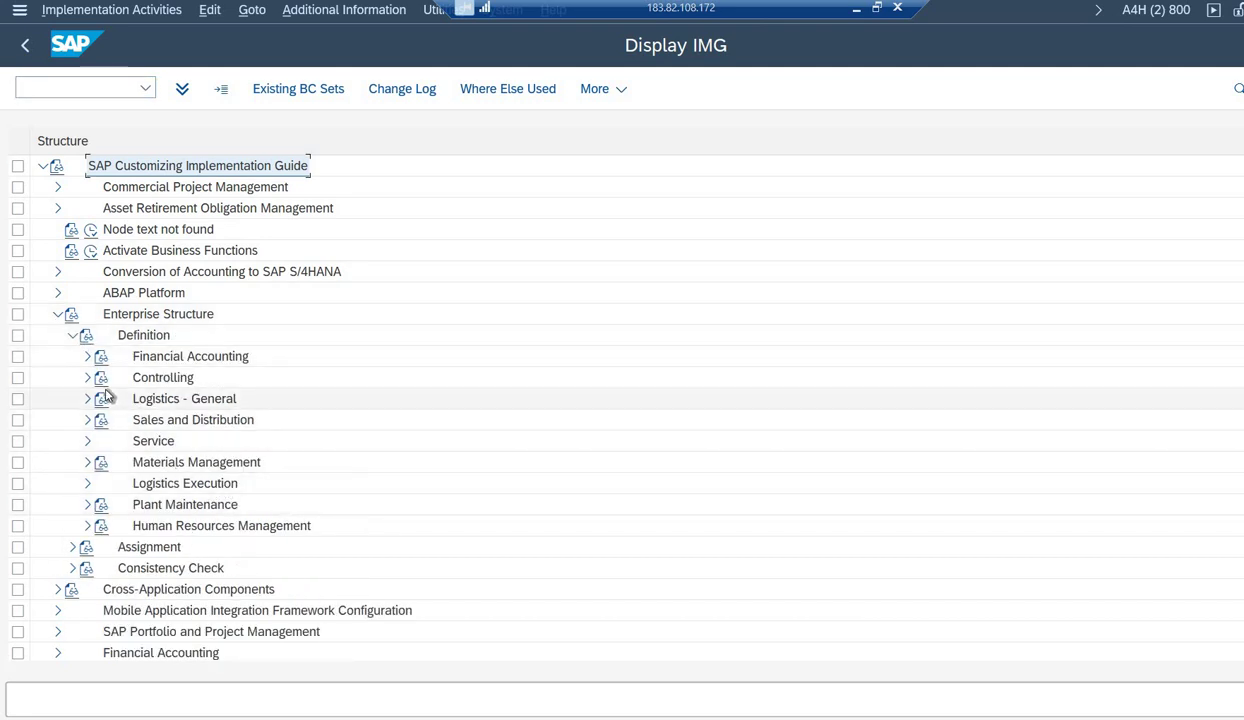
click(87, 356)
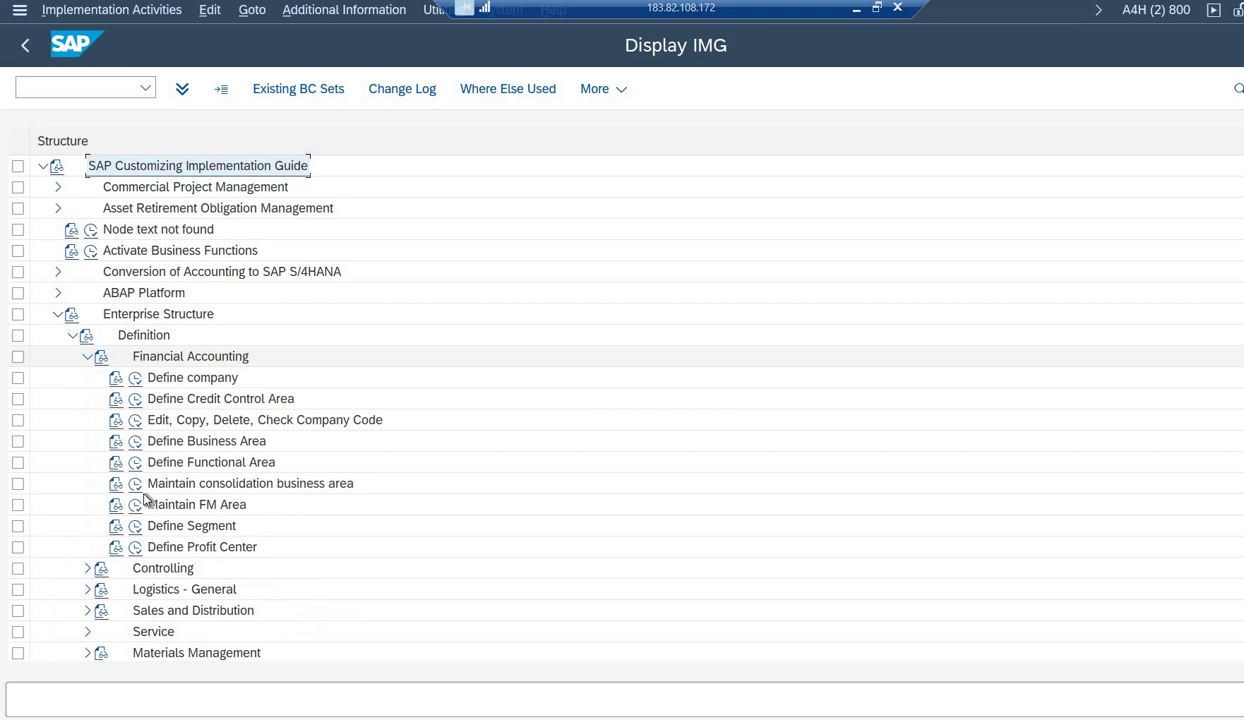
click(135, 421)
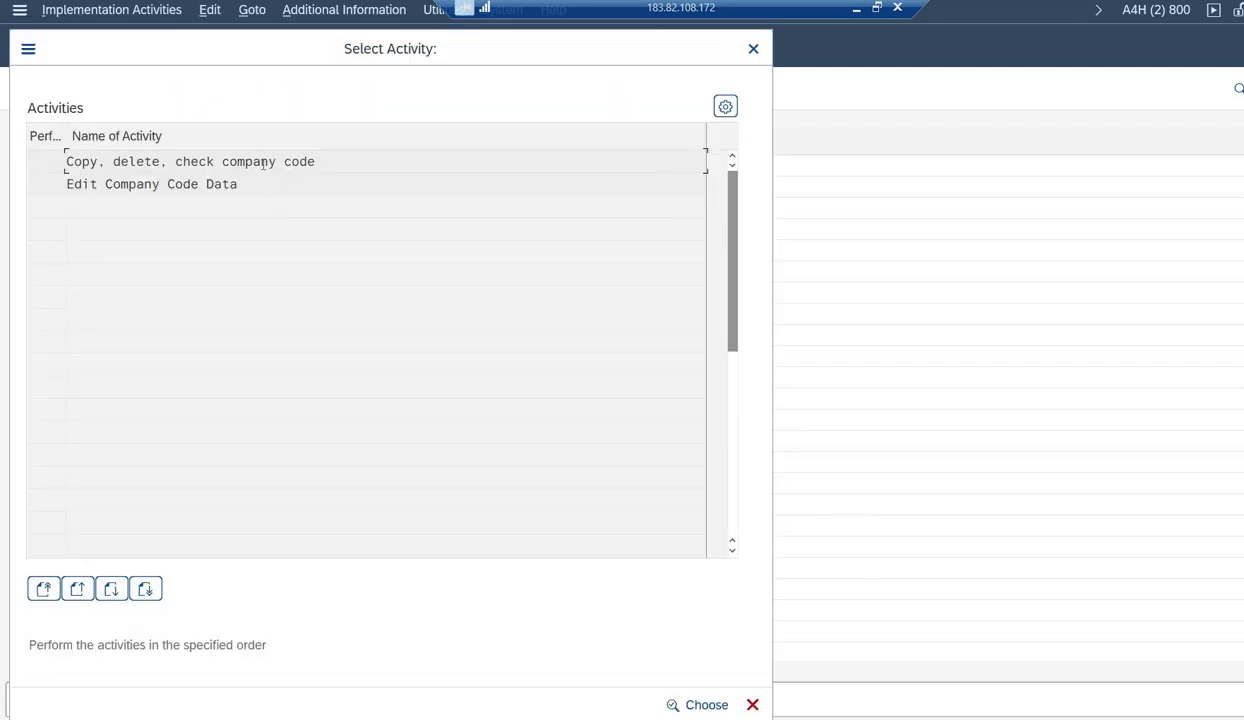
Open Edit Company Code Data and display the details of 10IN Chemical India.
double_click(262, 186)
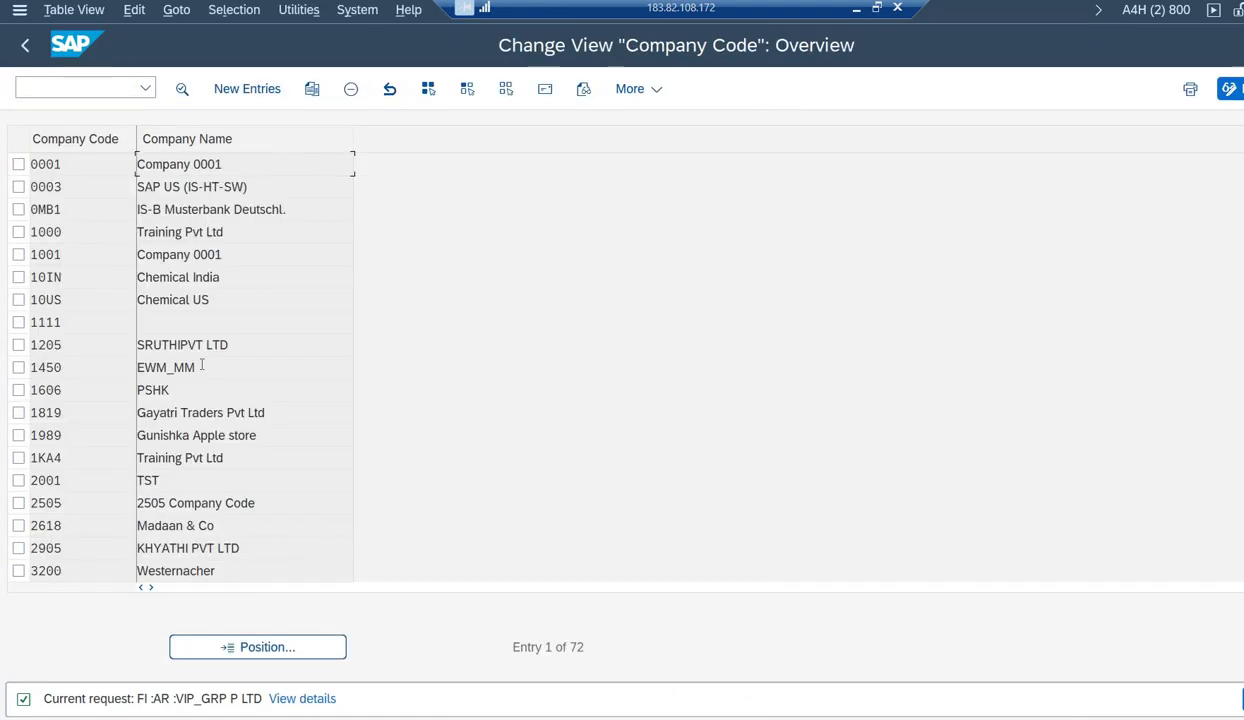
click(48, 281)
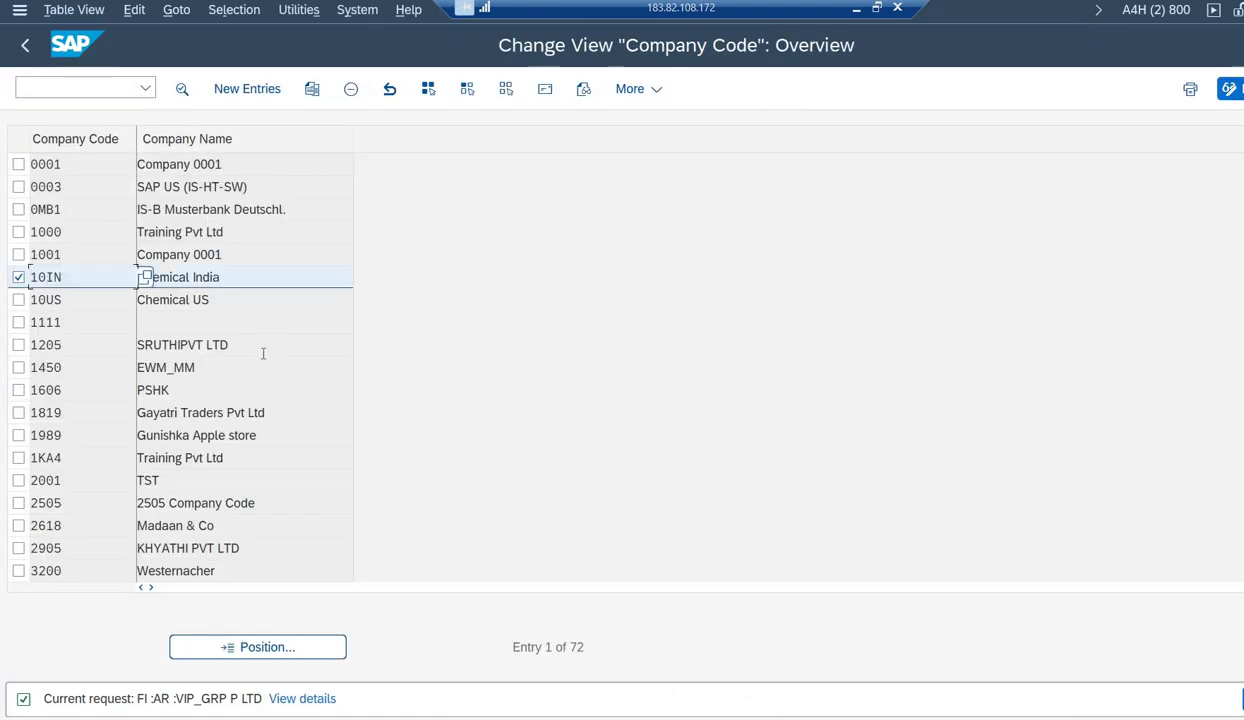
double_click(281, 281)
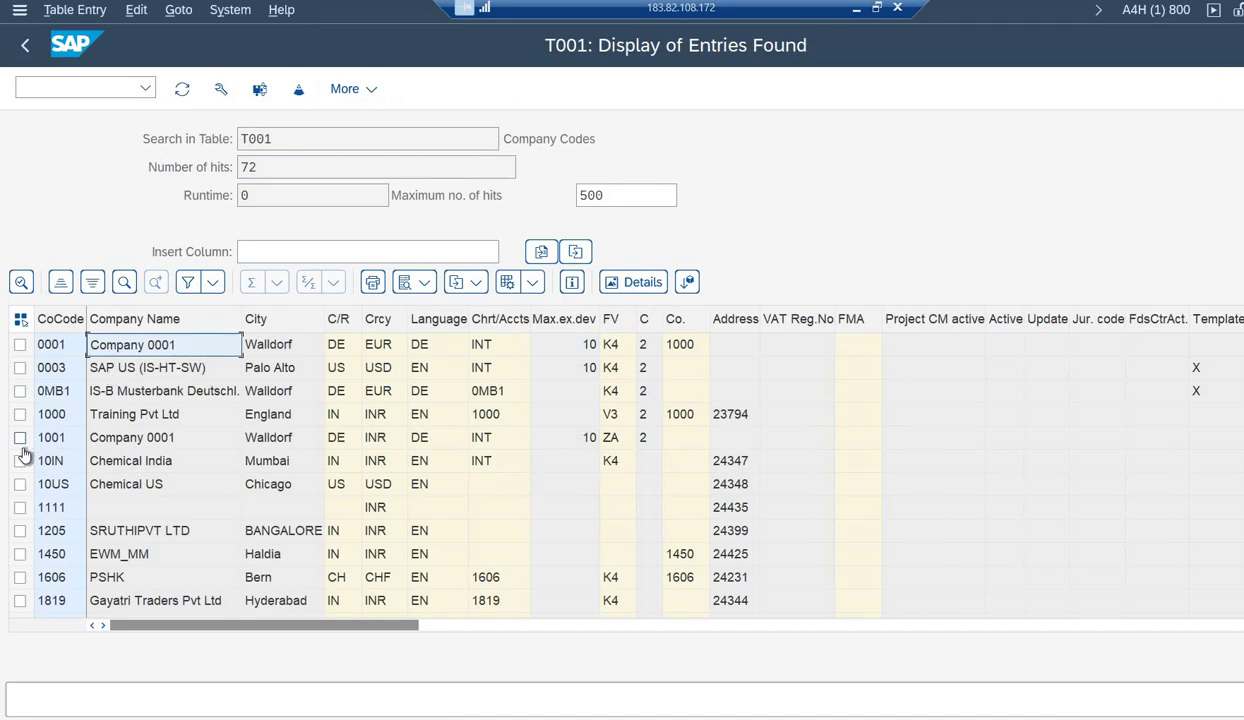
Tick the 10IN row in T001 and compare it with the maintained INR currency and EN language.
click(20, 461)
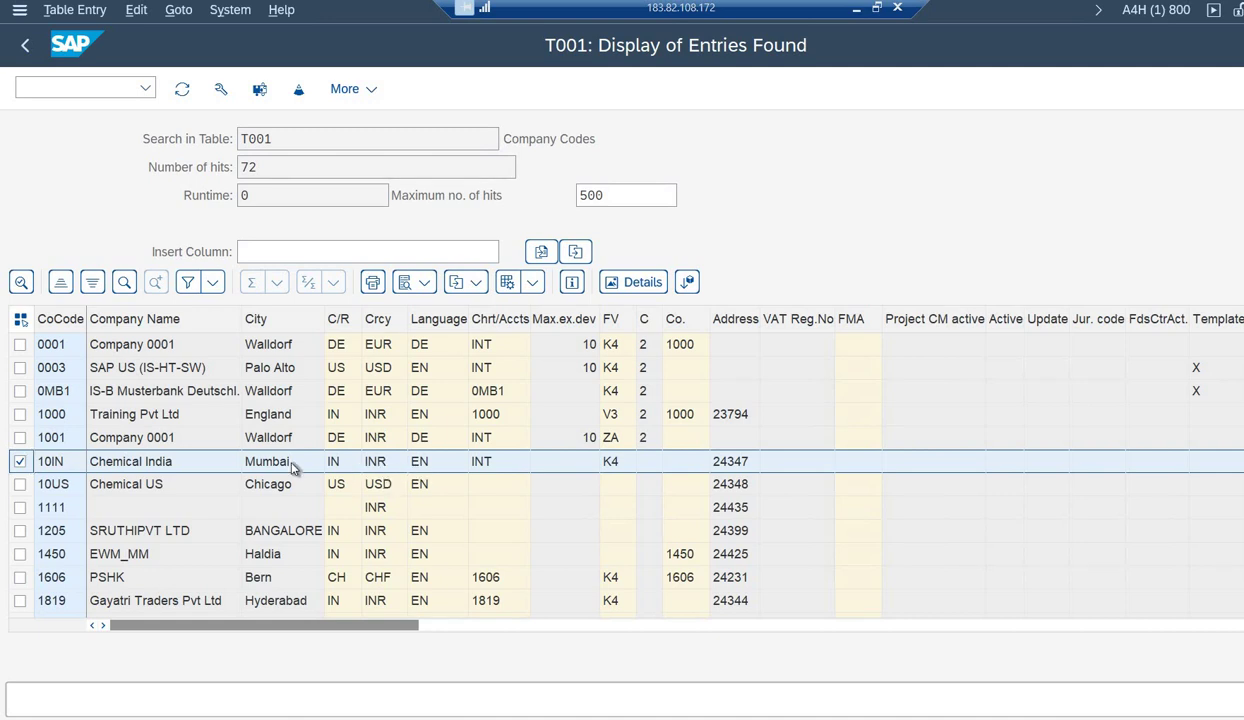
key(alt+Tab)
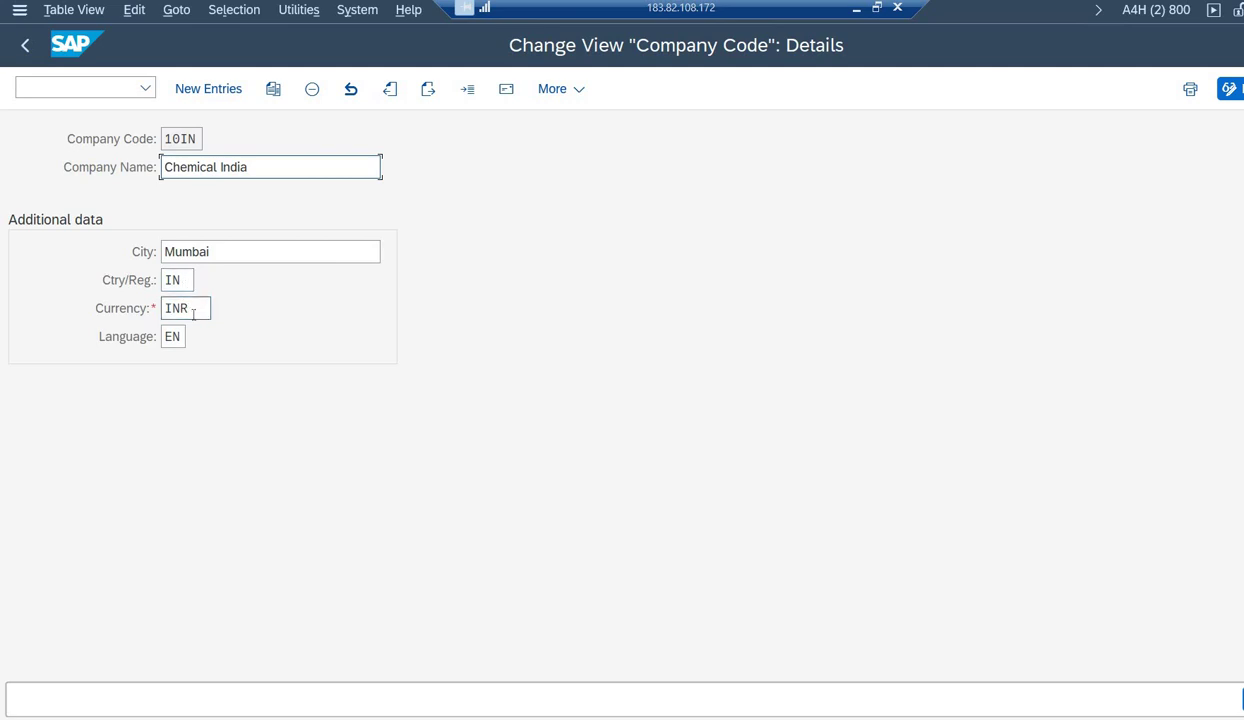
click(193, 313)
click(176, 334)
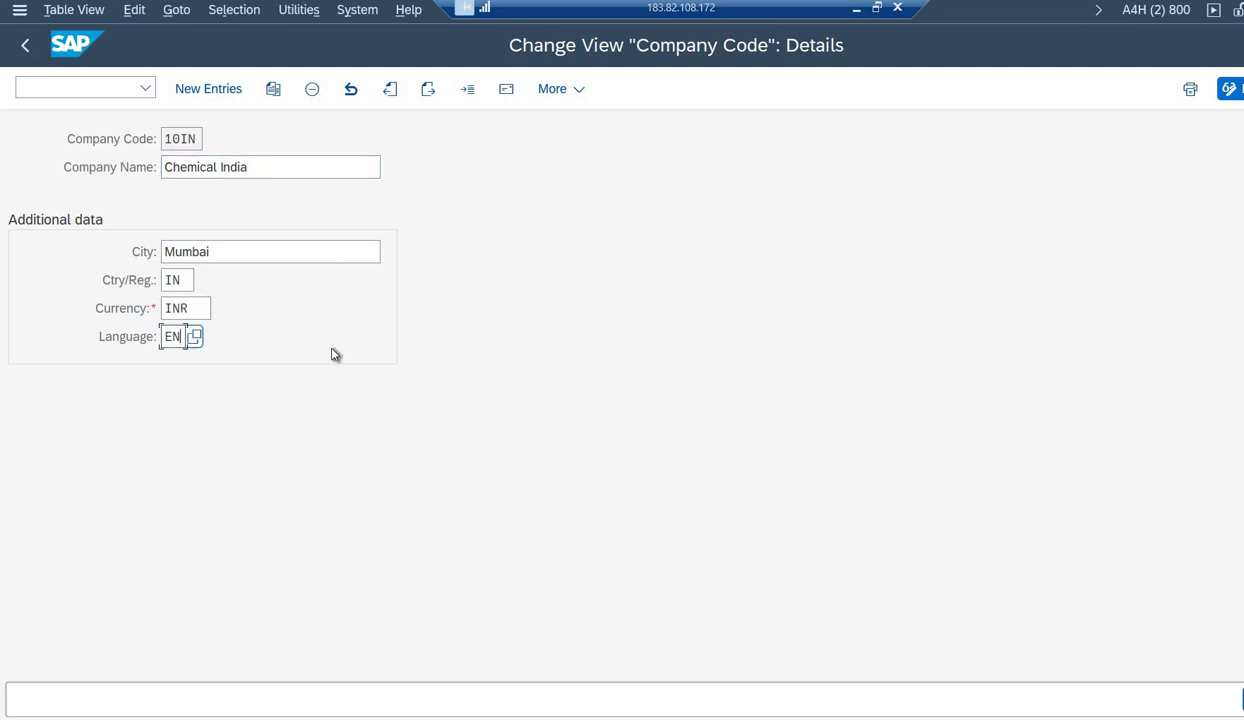
key(alt+Tab)
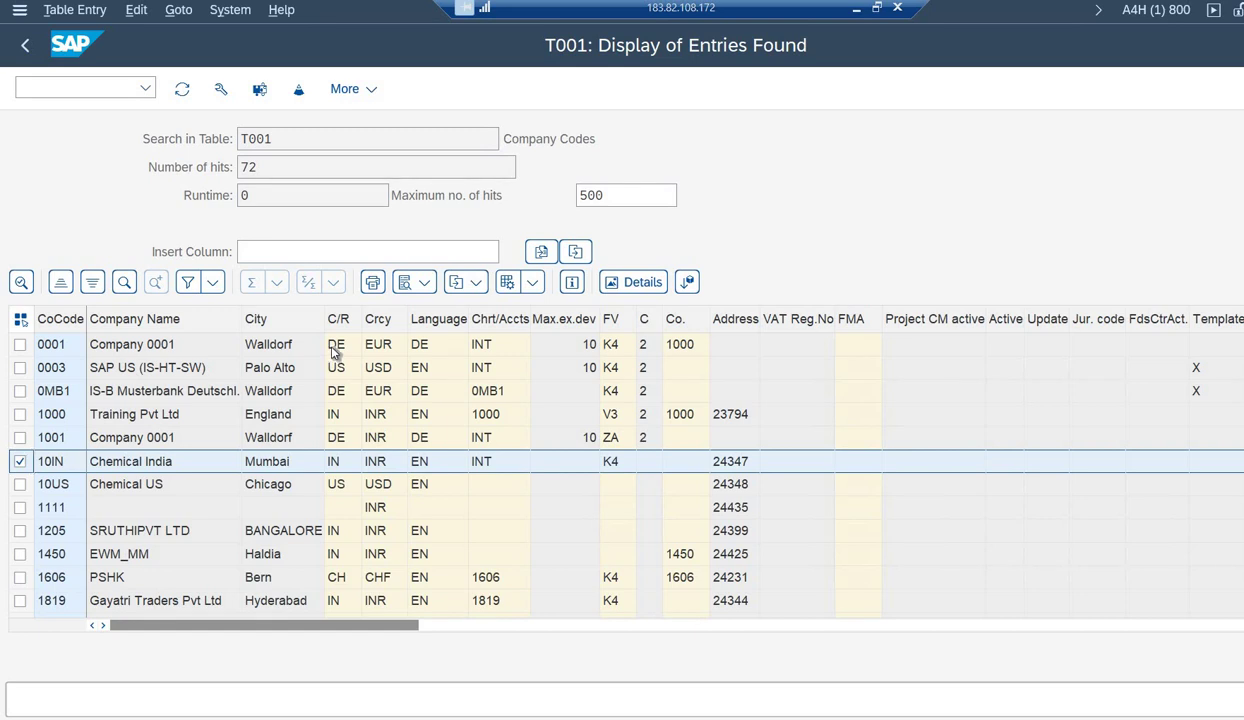
key(alt+Tab)
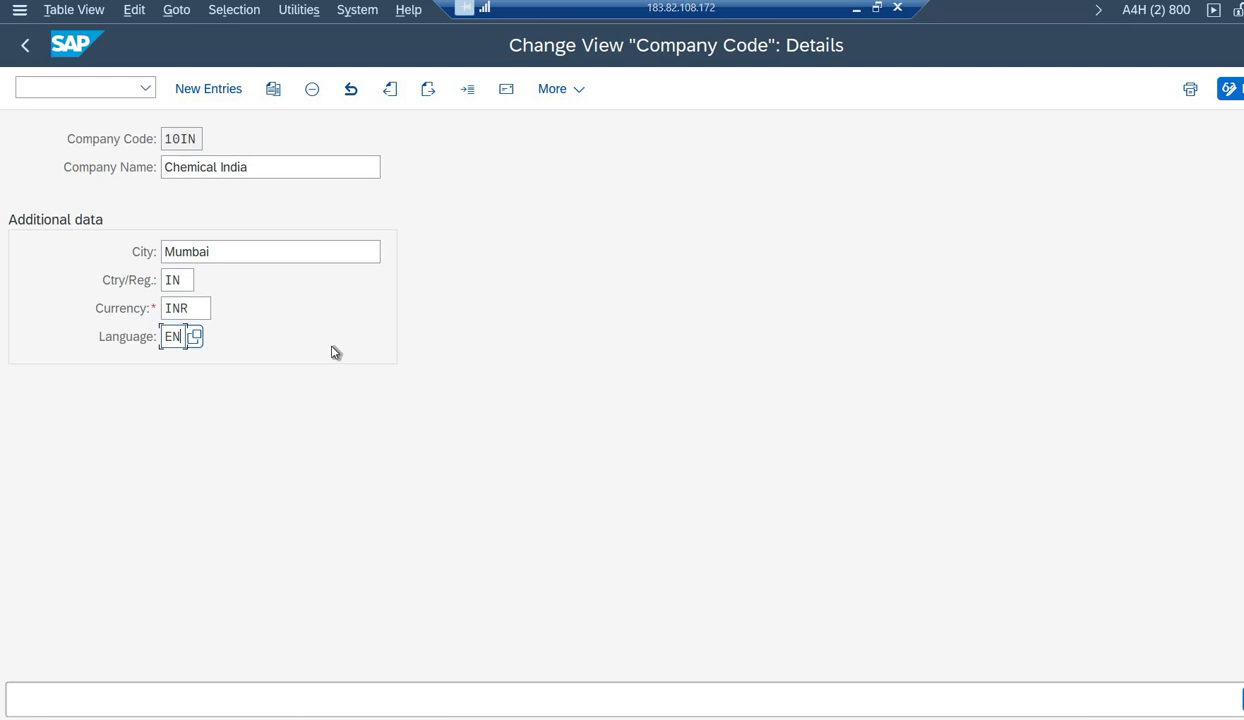
Switch back to the T001 list, where 10IN Chemical India shows Mumbai, IN, INR, EN.
key(alt+Tab)
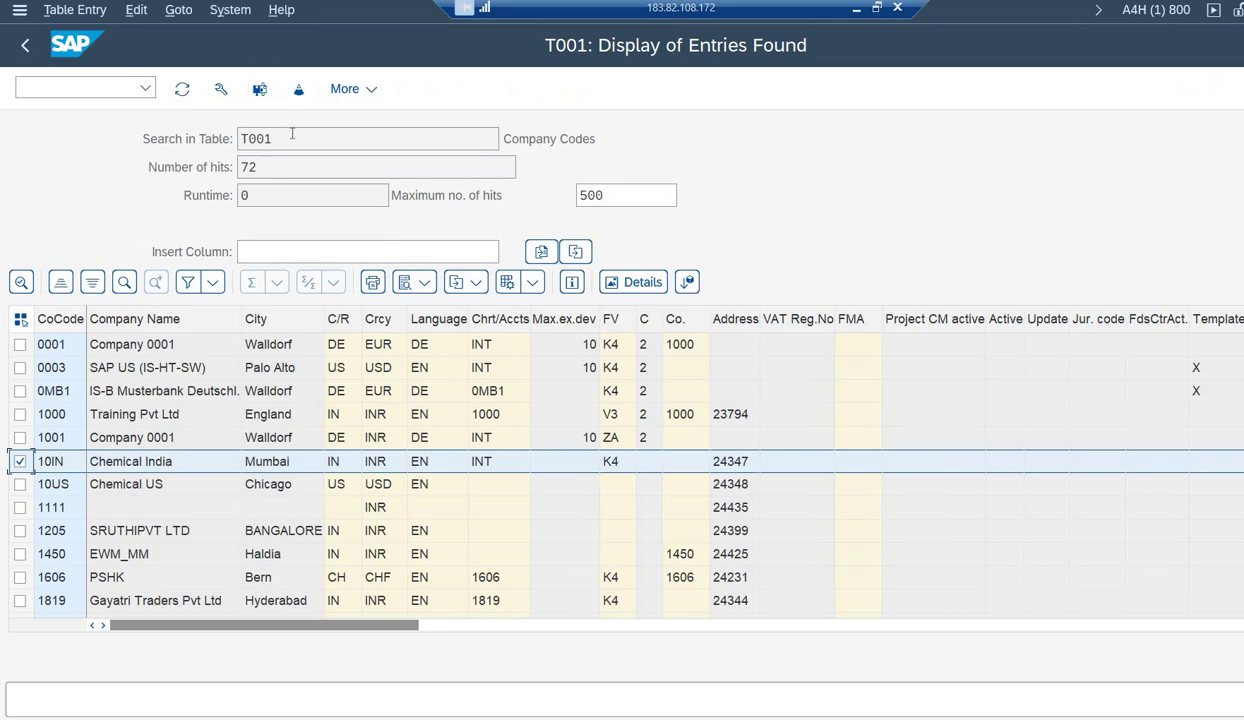